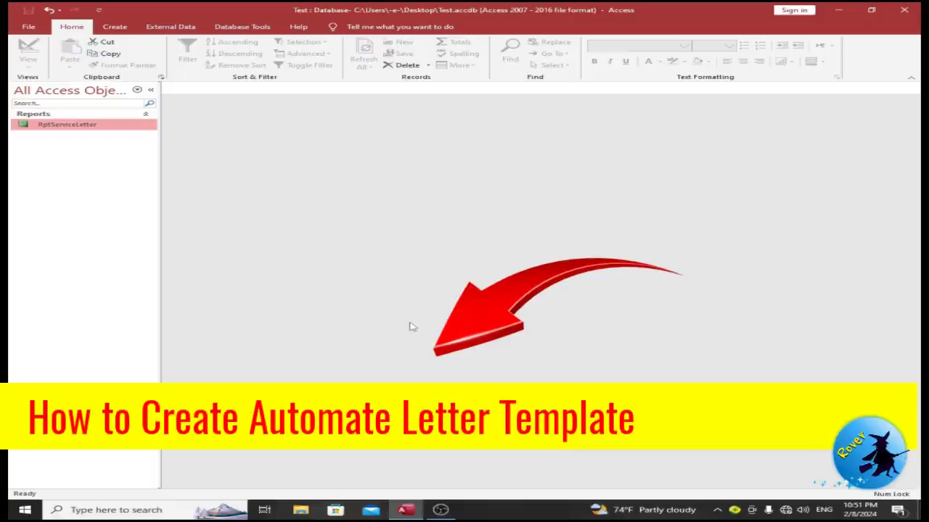
Open the RptServiceLetter report in Design View, examine its company title, date field and certification paragraph, and close it
right_click(88, 128)
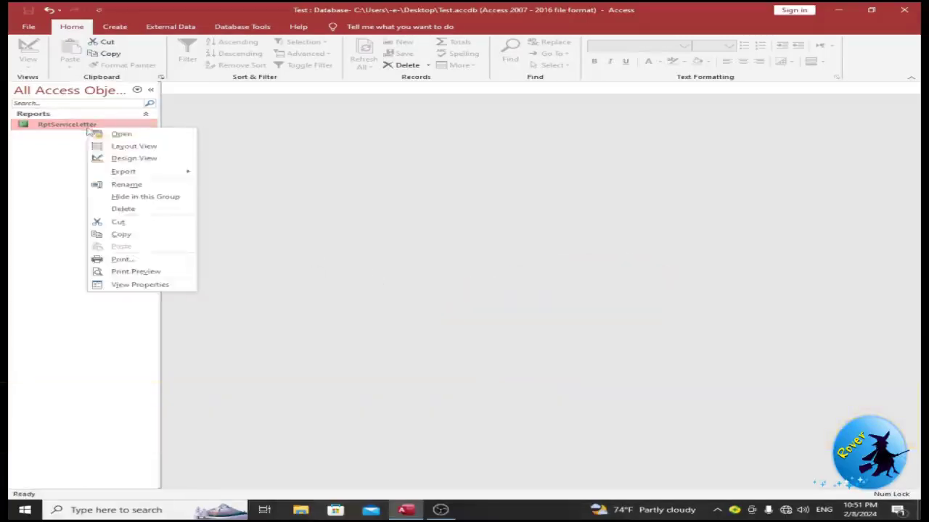
click(109, 157)
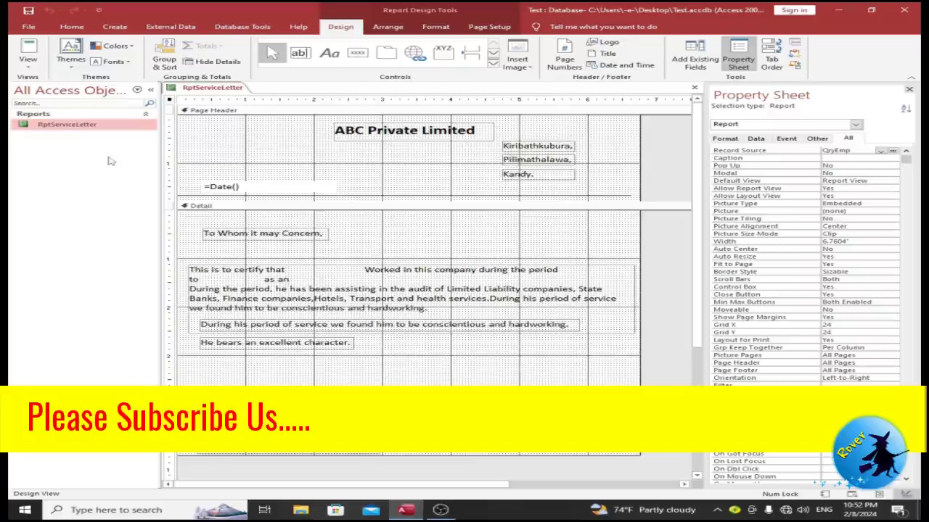
click(355, 135)
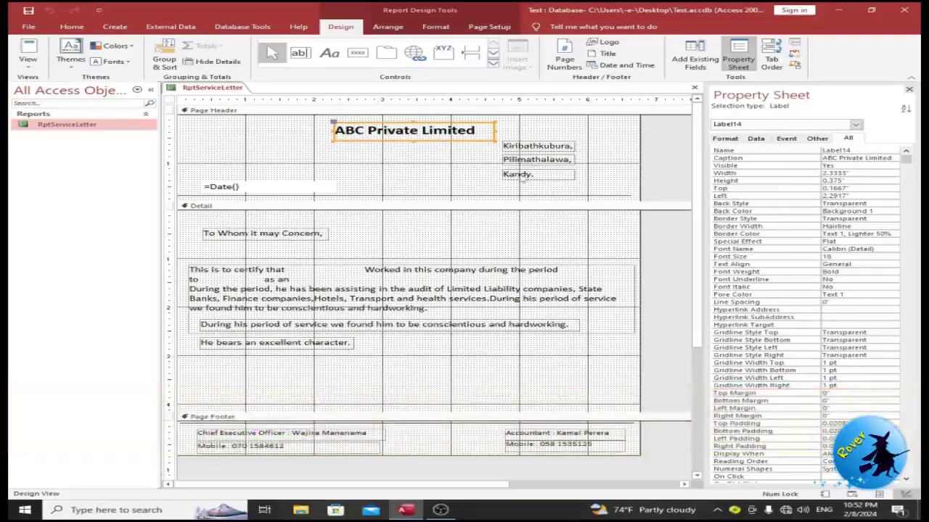
click(280, 192)
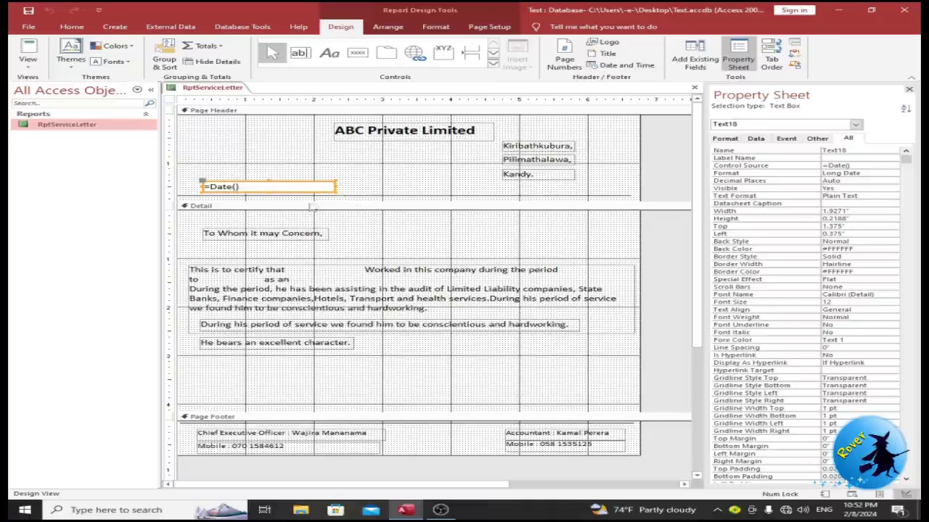
click(331, 294)
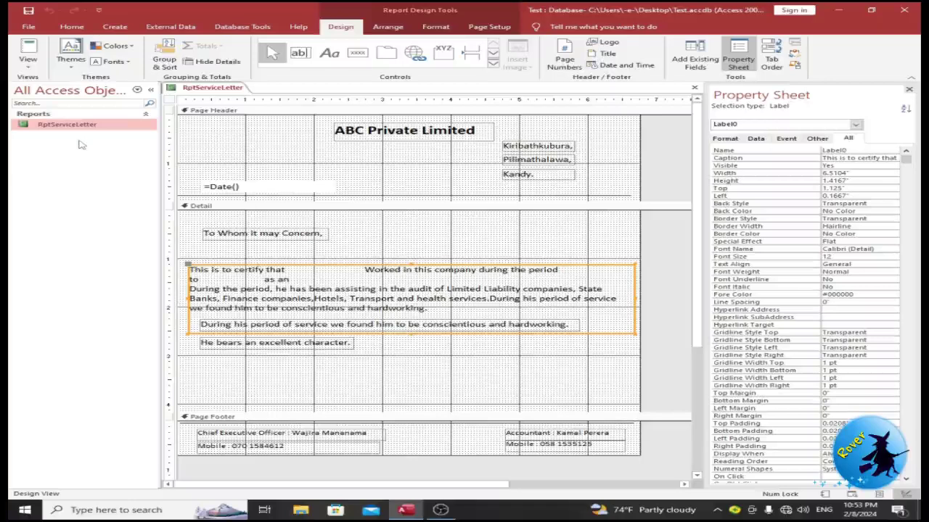
right_click(231, 89)
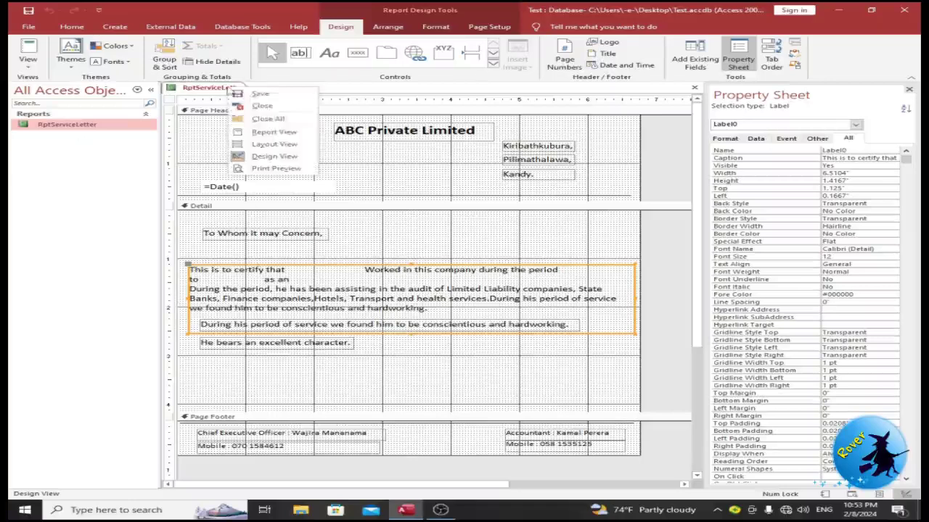
click(262, 120)
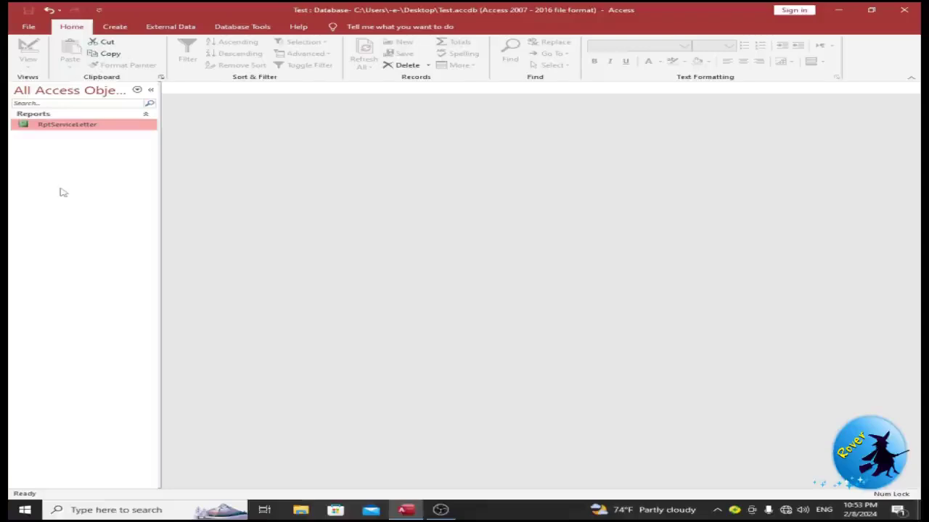
Create a new table in the database and save it as tblEmployee
right_click(61, 182)
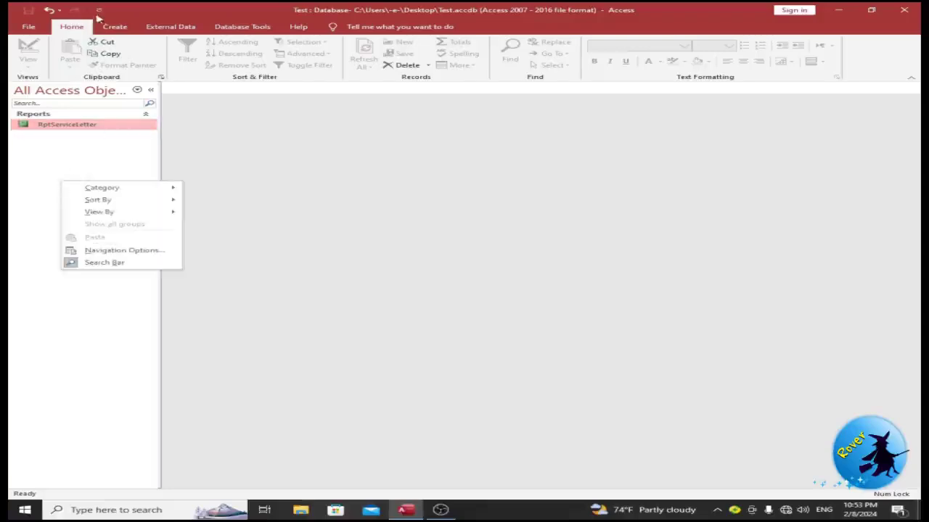
click(114, 31)
click(115, 30)
click(87, 52)
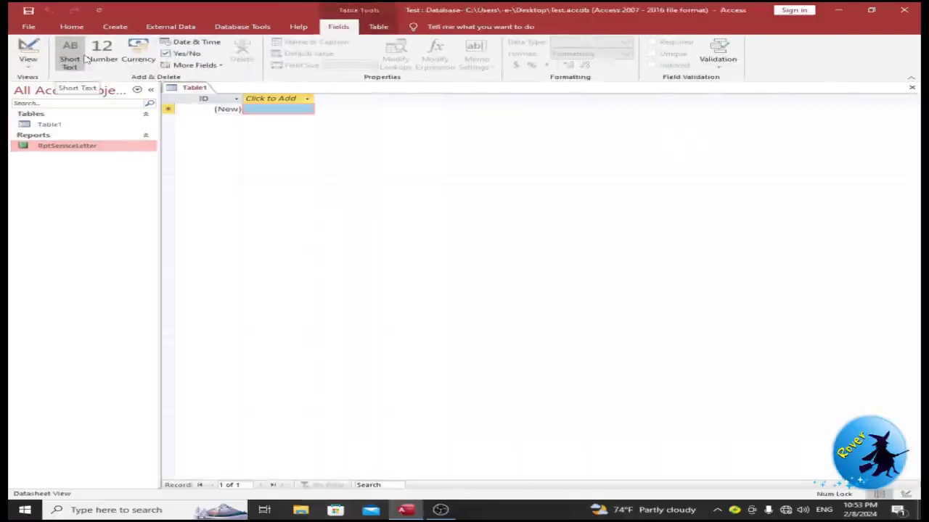
key(ctrl+s)
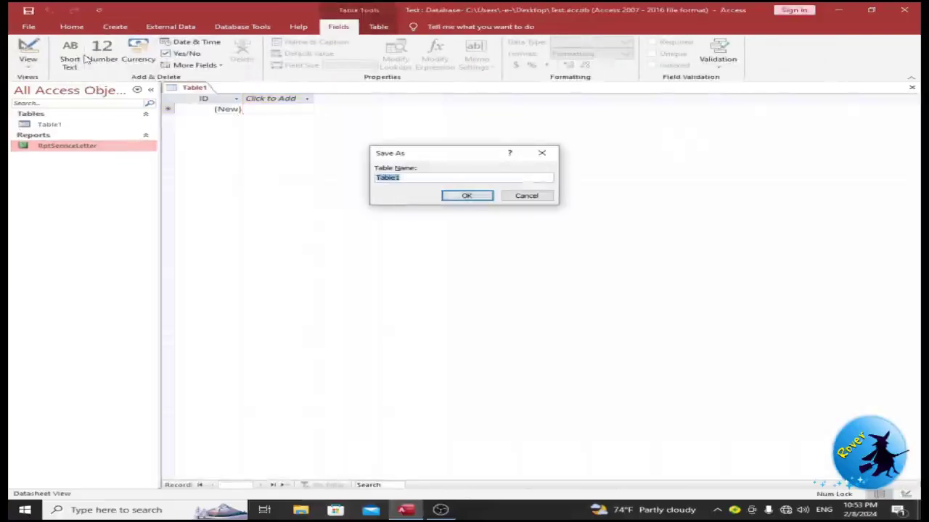
text(tblEmployee)
key(Return)
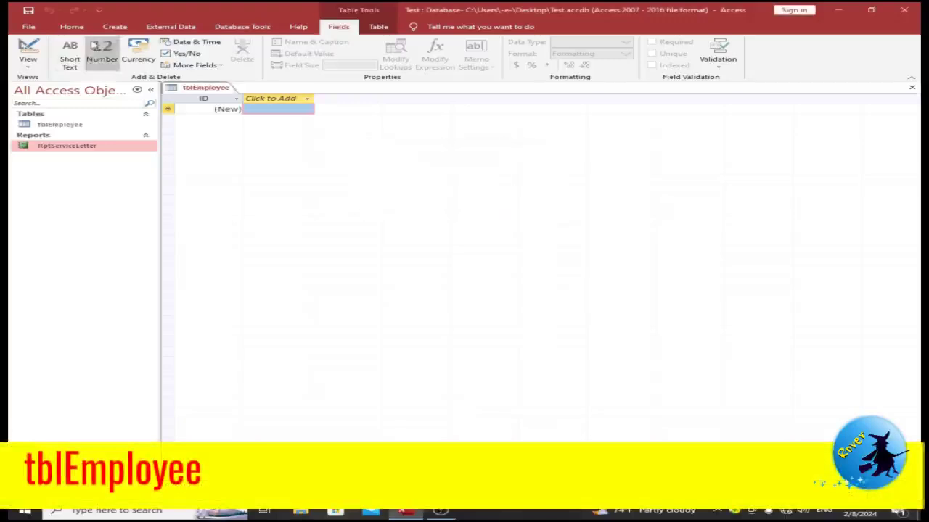
Switch tblEmployee to Design View and set the ID field's data type to Number
click(27, 64)
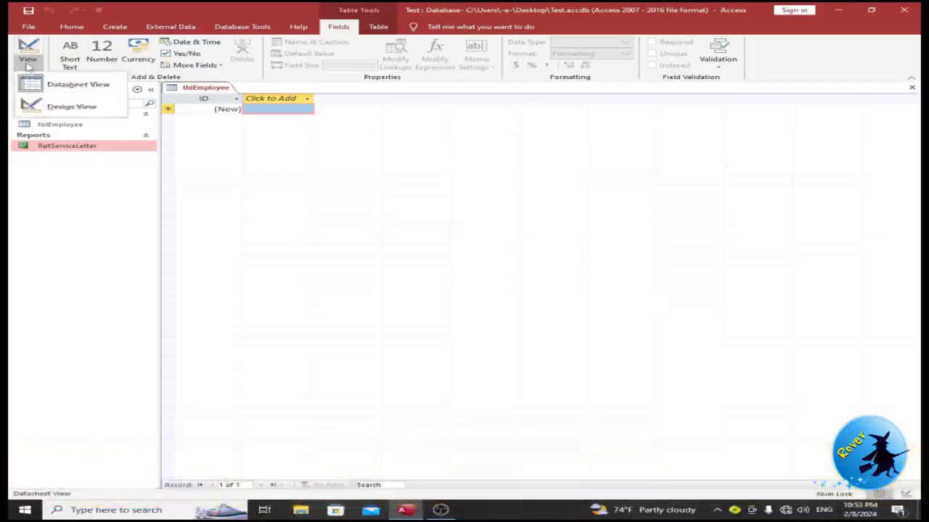
click(69, 107)
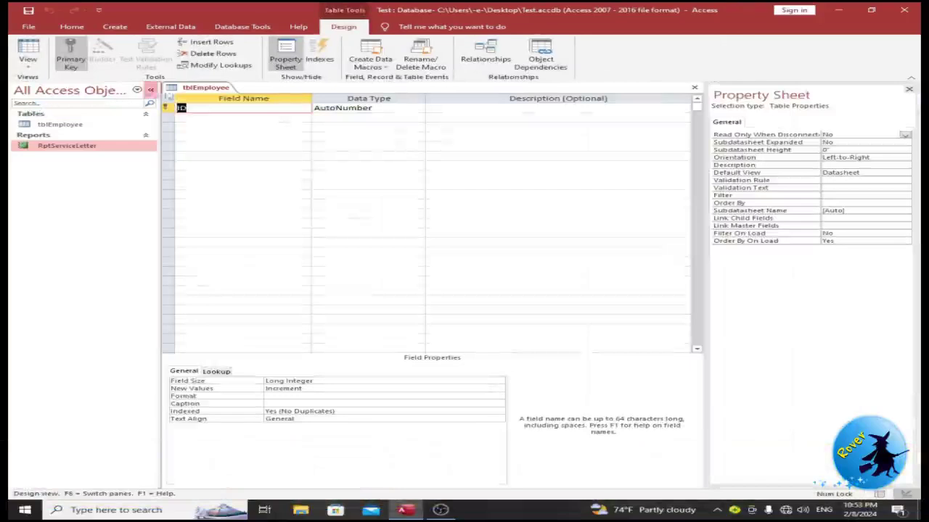
click(401, 107)
click(418, 109)
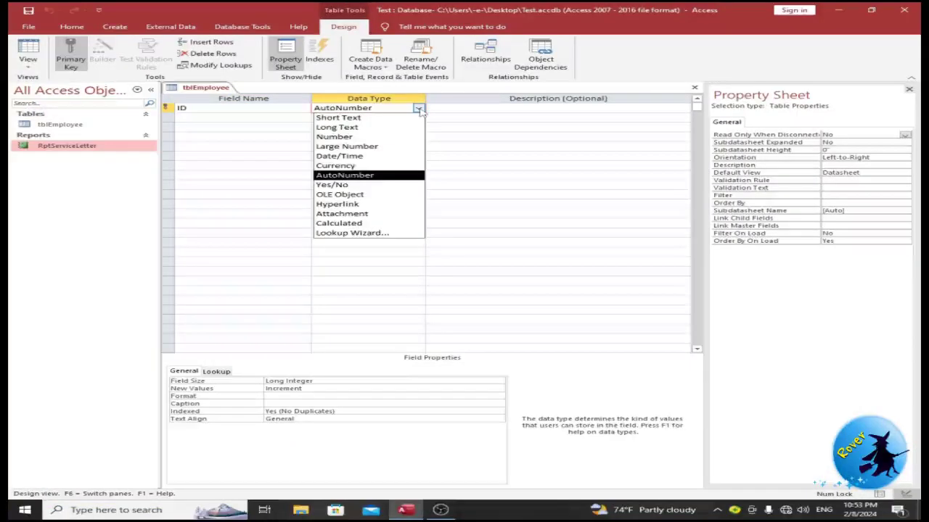
click(361, 139)
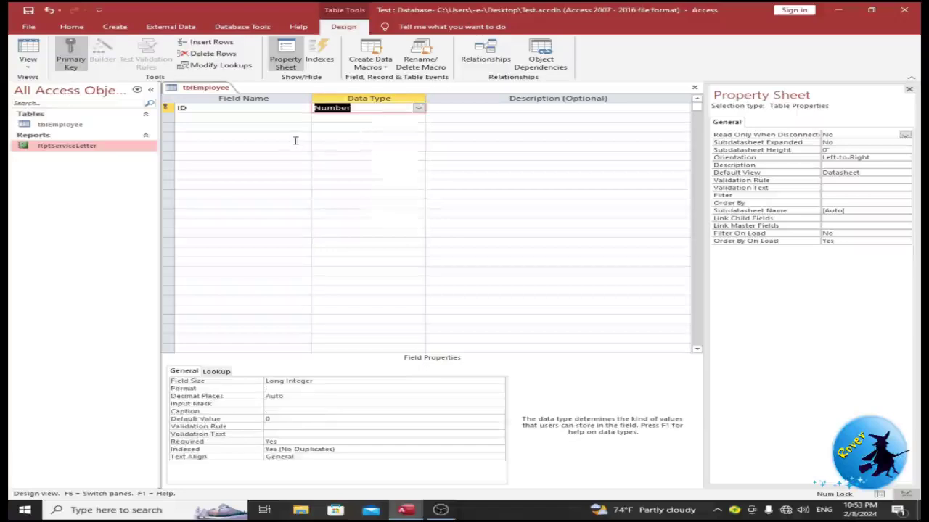
Add the fields EmpName and EmpPosition below ID, both with the Short Text data type
click(276, 119)
text(EmpName)
click(356, 119)
click(238, 128)
text(Em)
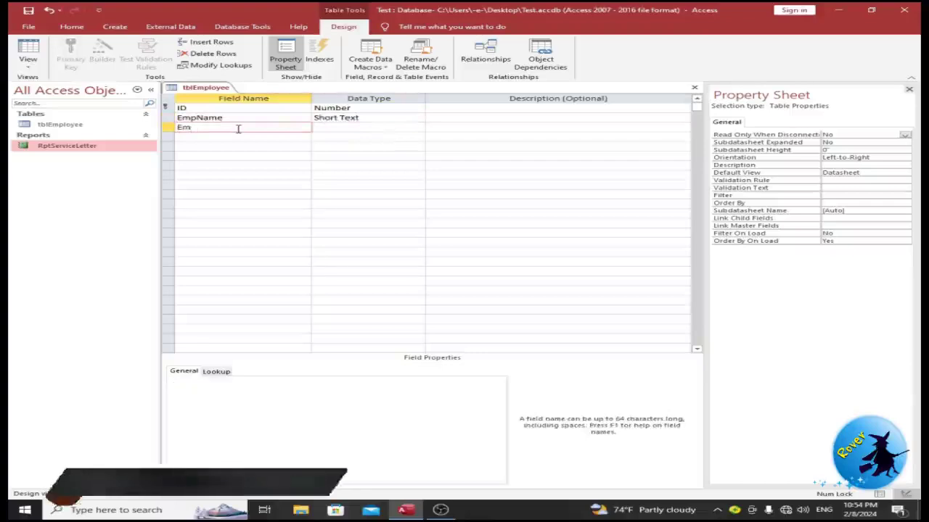
text(p)
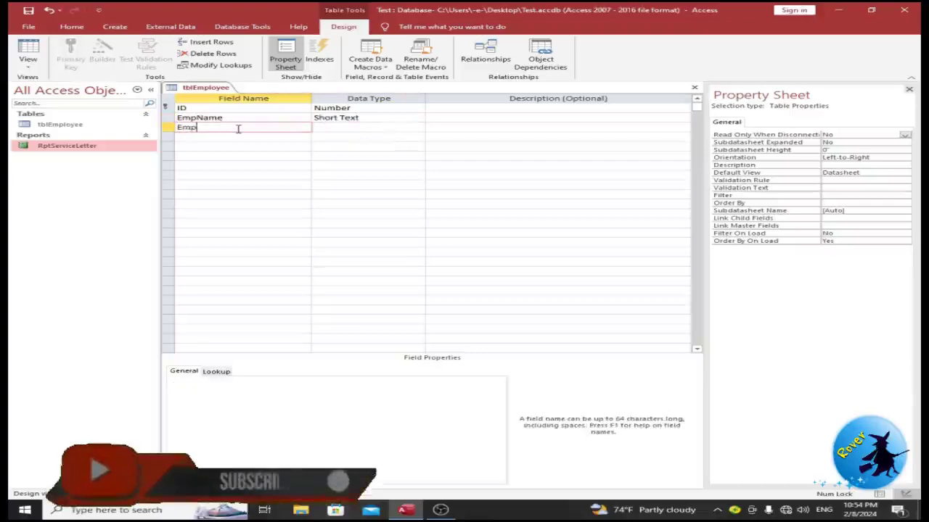
text(Position)
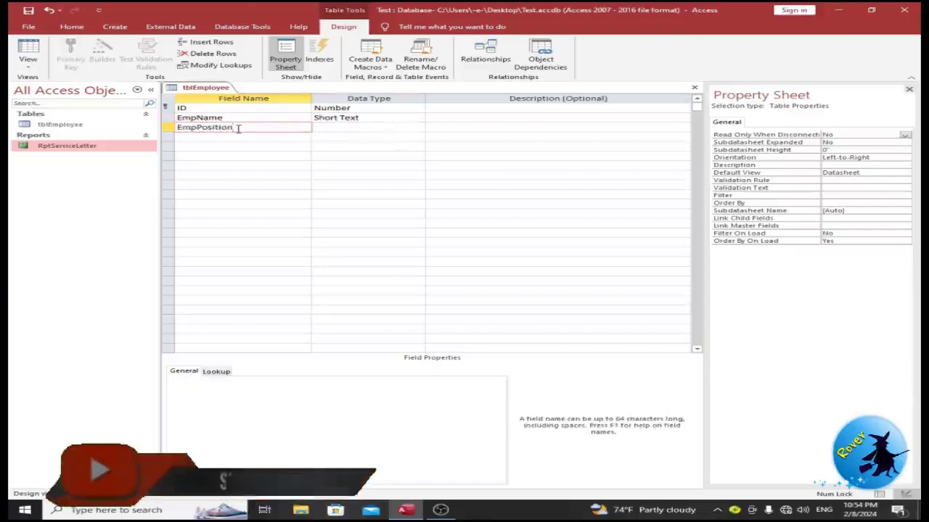
key(Tab)
Add two more fields named AppDate and ResignDate below EmpPosition
click(231, 136)
text(Addr)
key(BackSpace)
key(BackSpace)
key(BackSpace)
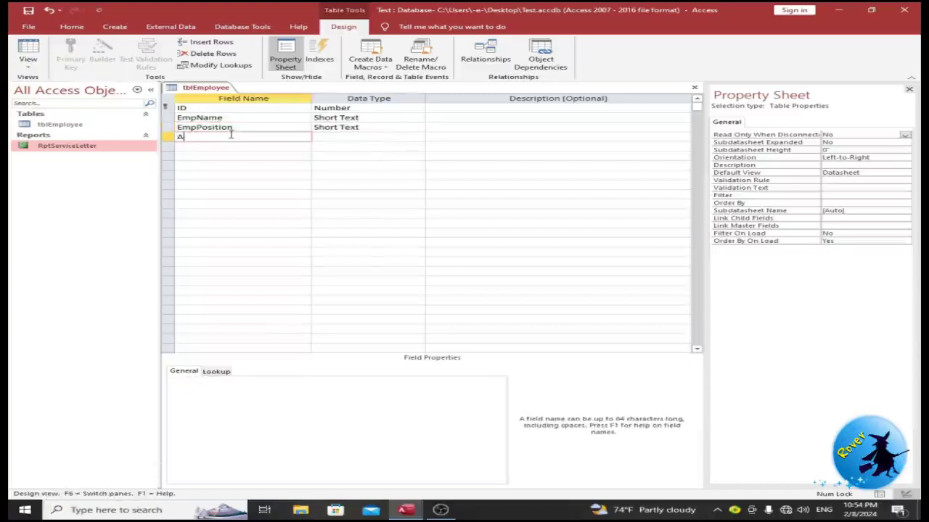
text(ppDate)
key(Tab)
click(280, 145)
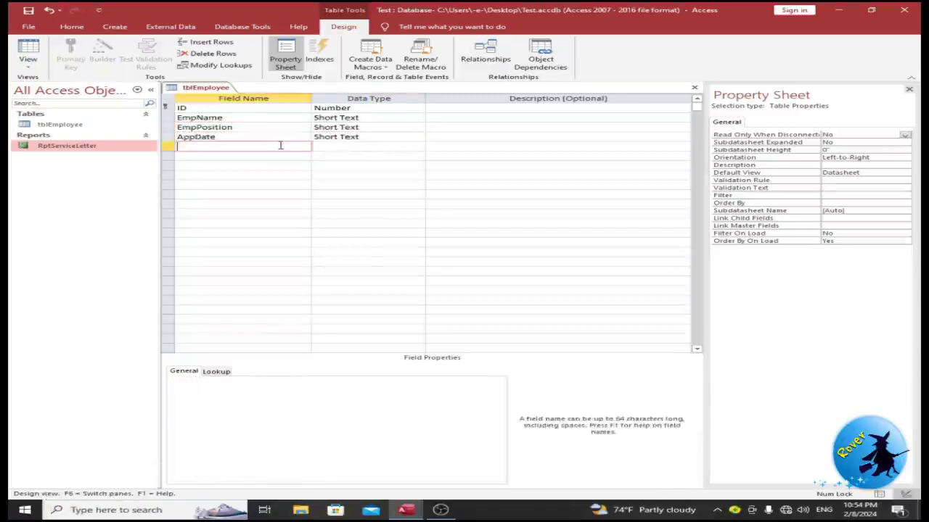
text(Resign)
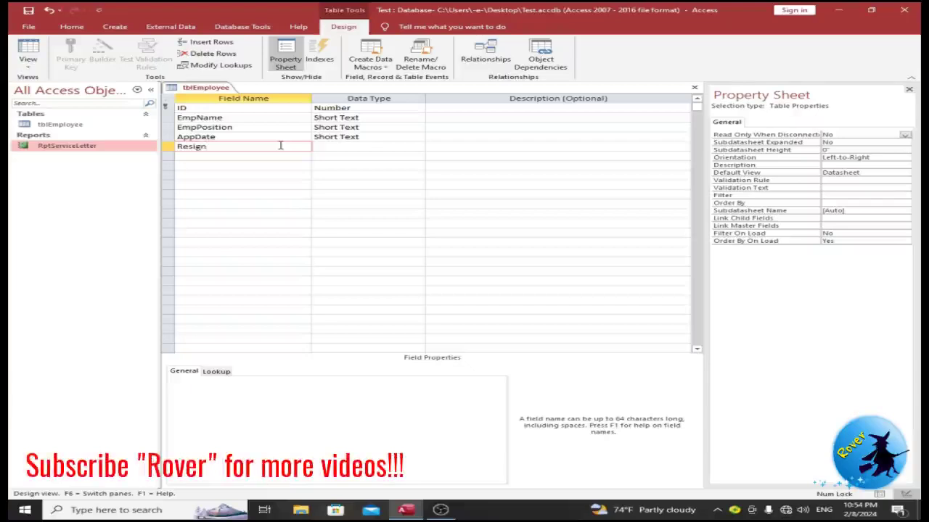
text(Date)
Set the data type of both the AppDate and ResignDate fields to Date/Time
click(397, 147)
click(419, 146)
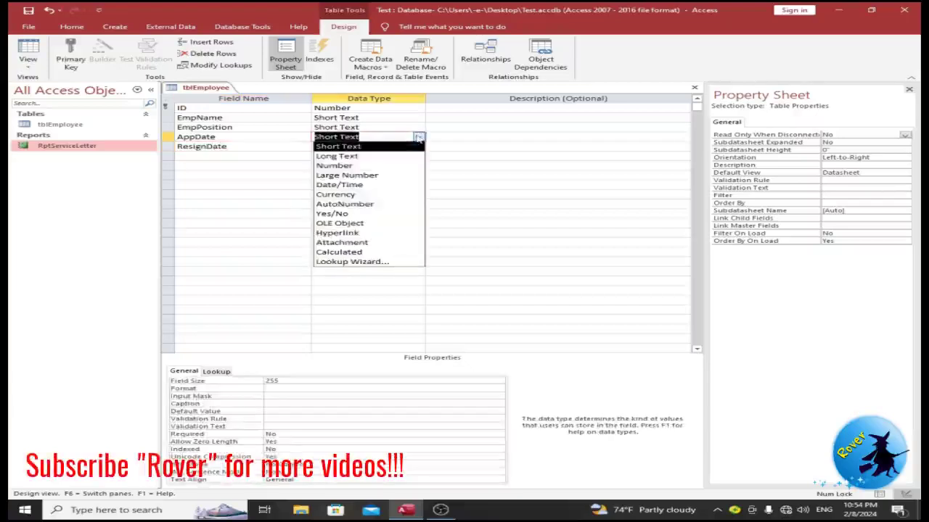
click(398, 185)
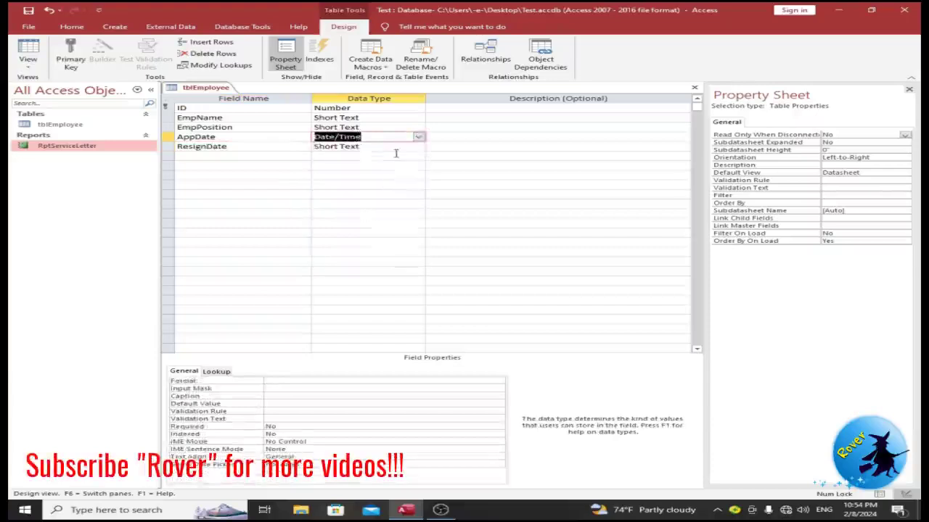
click(398, 152)
click(398, 146)
click(419, 146)
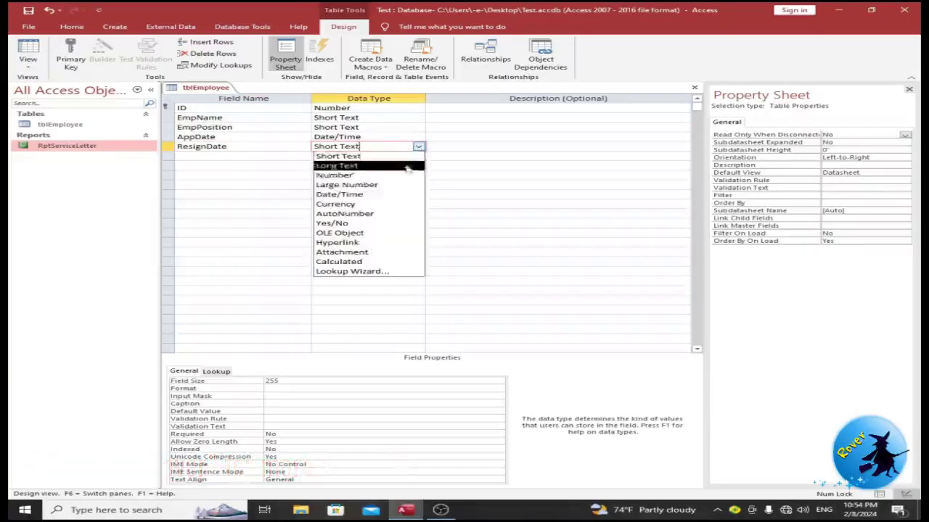
click(390, 195)
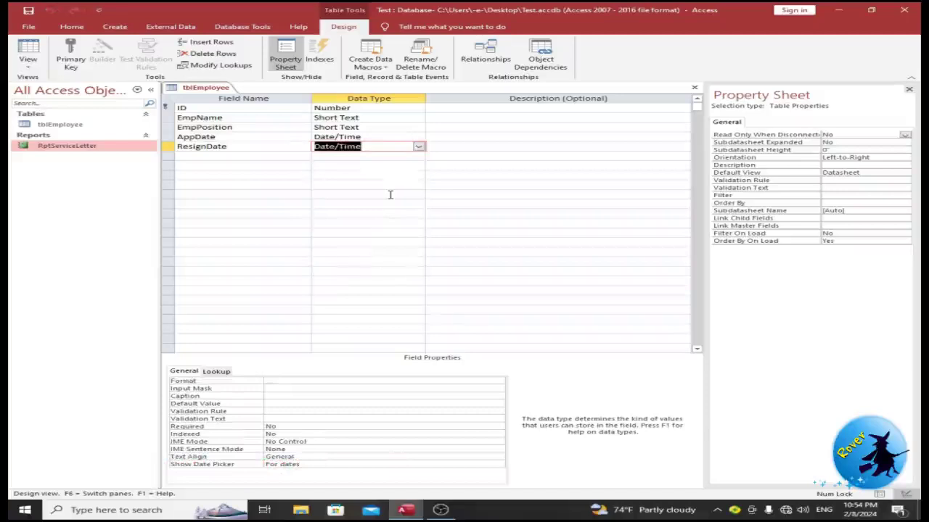
Switch tblEmployee to Datasheet View and fill in the first record's employee ID, employee name and the position Manager
click(27, 64)
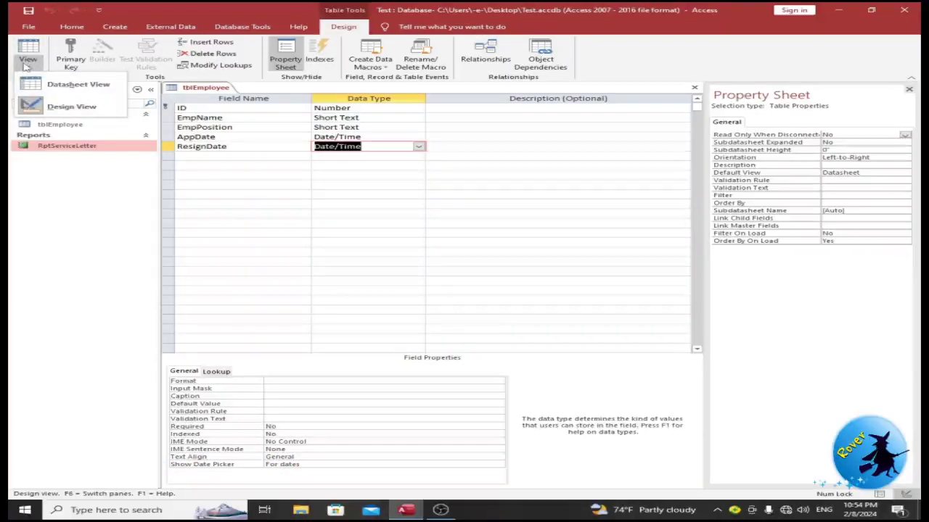
click(55, 85)
text(1)
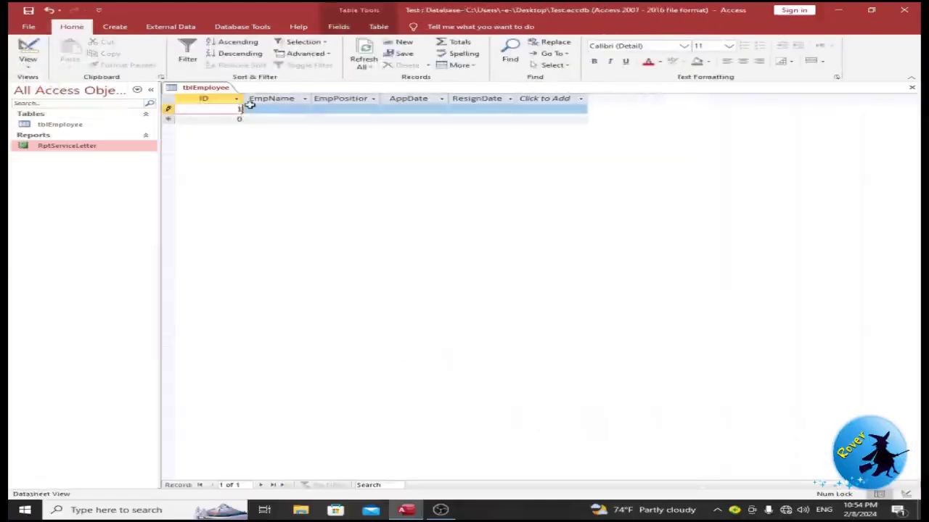
text(001)
click(272, 110)
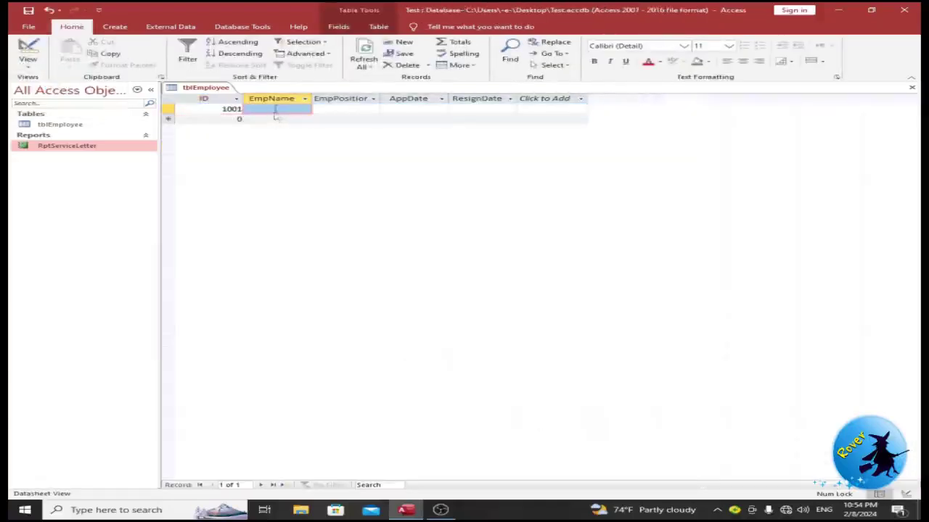
text(L)
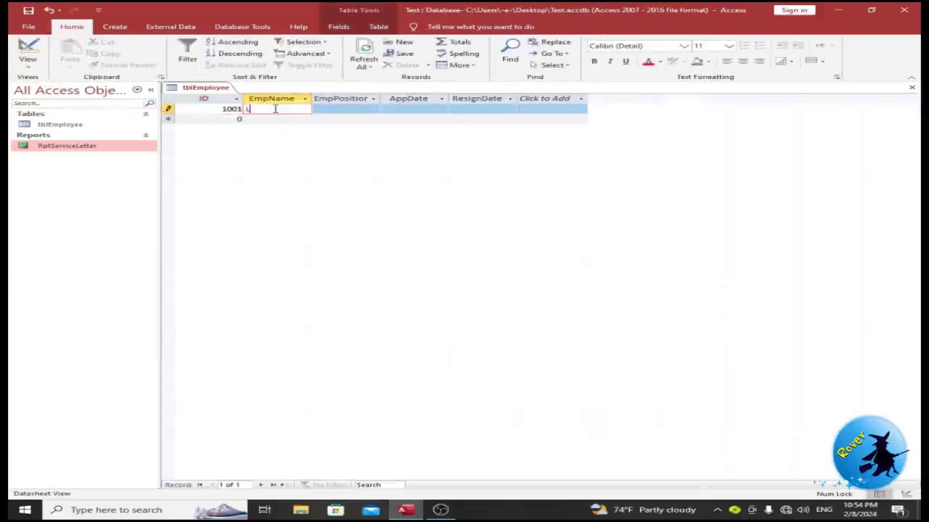
text(.A Asoka)
click(328, 109)
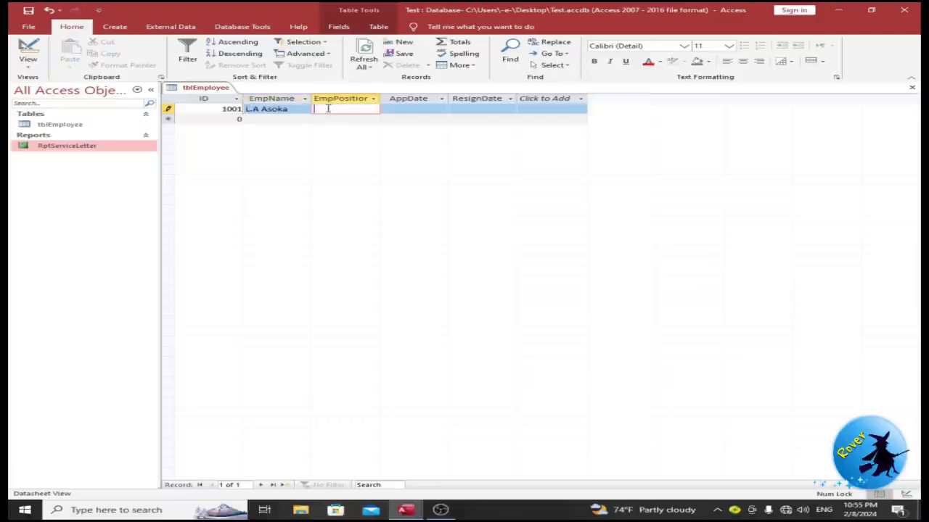
text(Maba)
text(ger)
Set the first record's AppDate to 2/8/2020
click(411, 114)
click(425, 111)
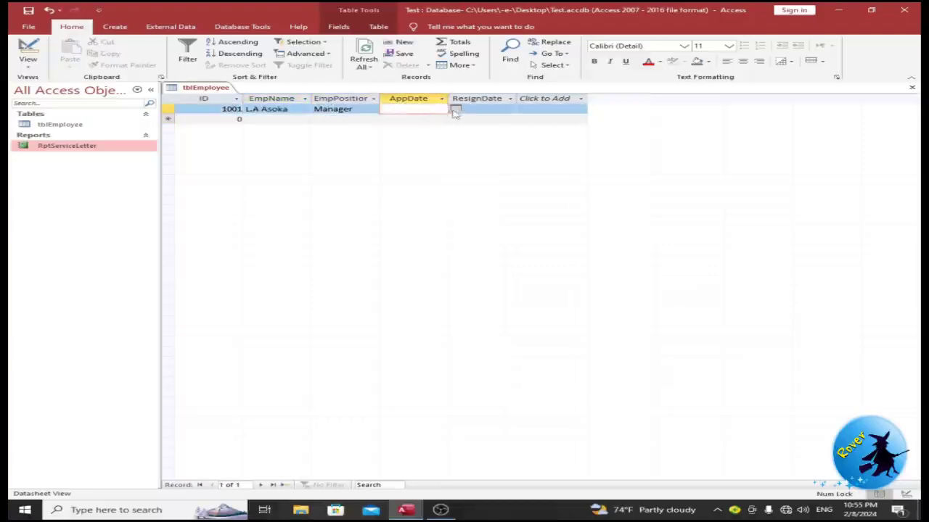
click(455, 109)
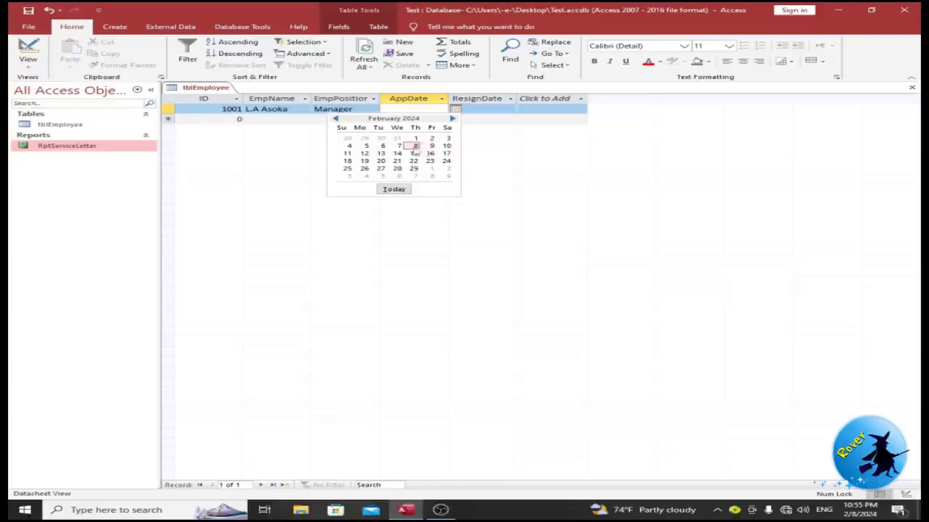
click(413, 146)
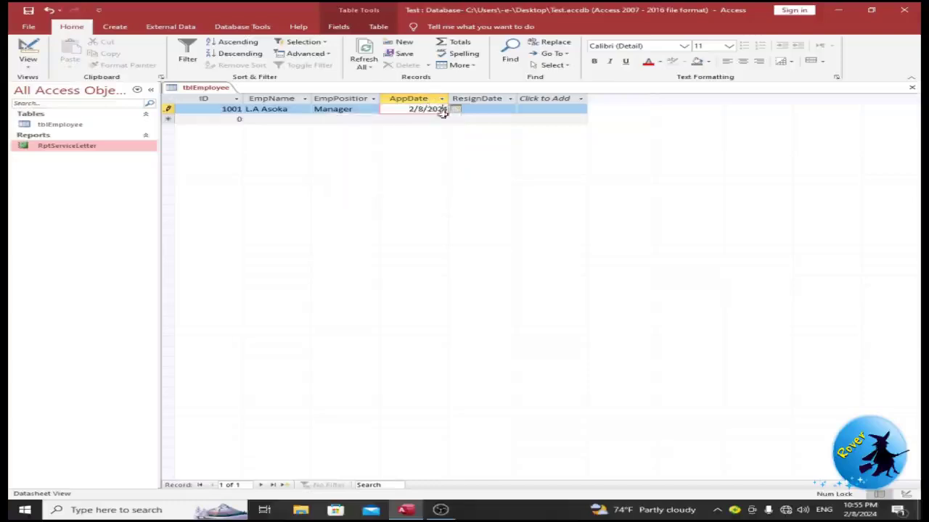
key(BackSpace)
text(0)
Set the first record's ResignDate to 2/7/2024 using the date picker
click(491, 111)
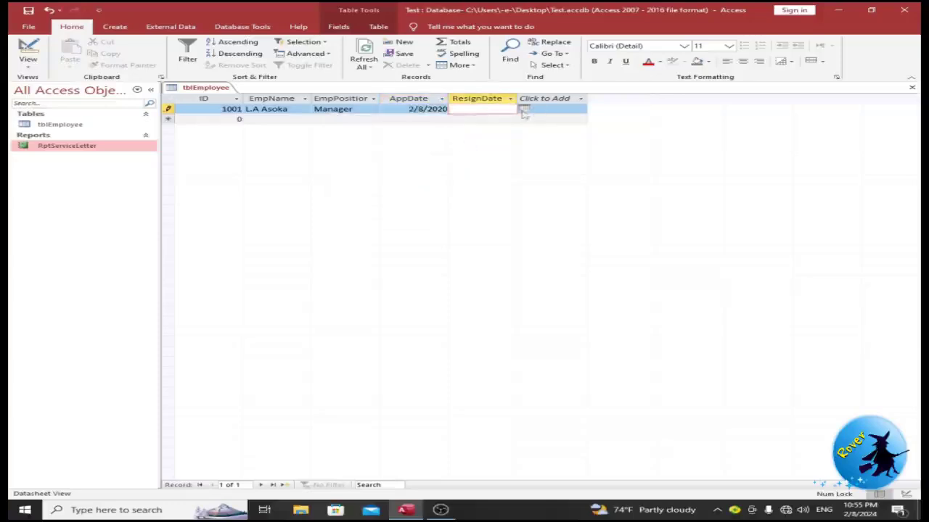
click(523, 109)
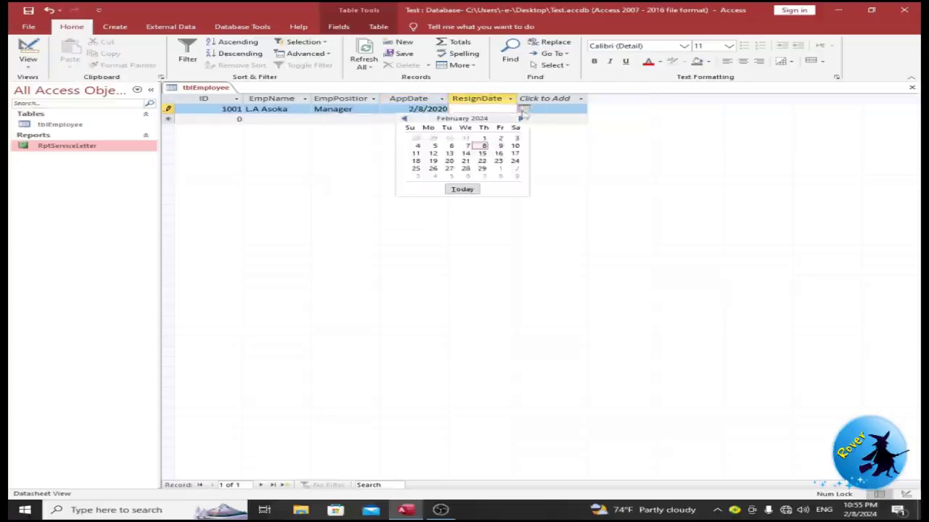
click(466, 145)
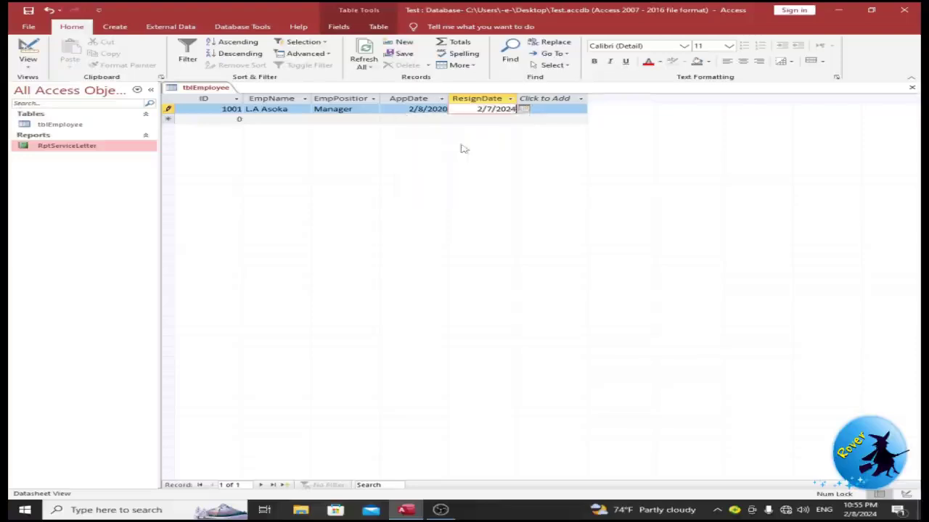
Start a second employee record with its ID, the employee's name and the position Cleark
click(236, 118)
text(1002)
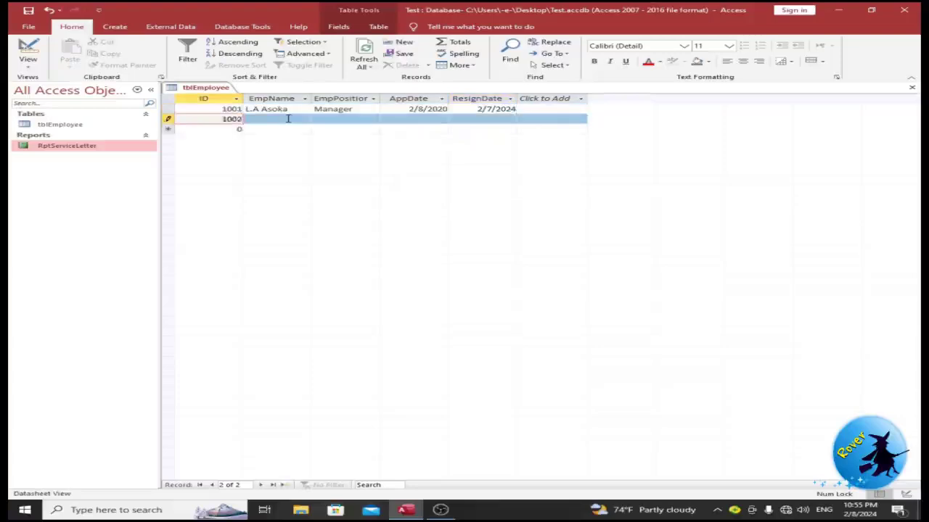
click(291, 119)
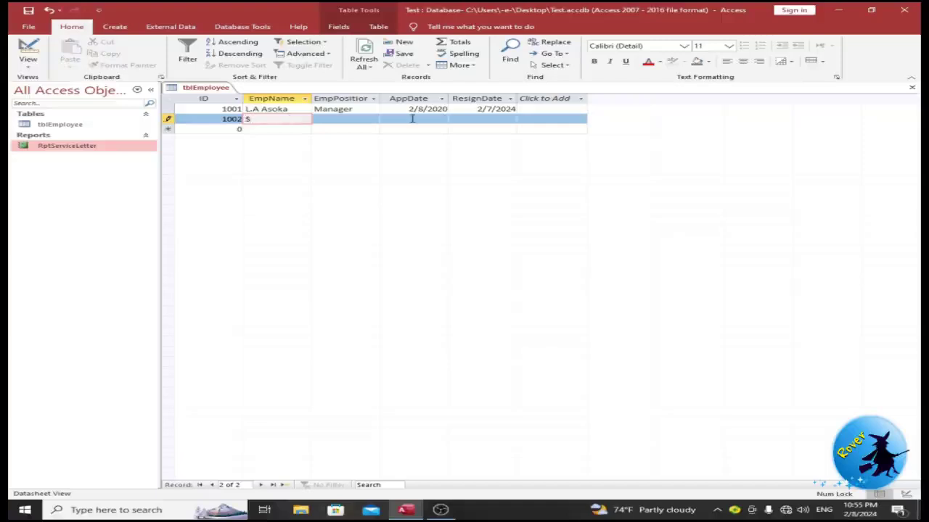
text(amani)
click(345, 119)
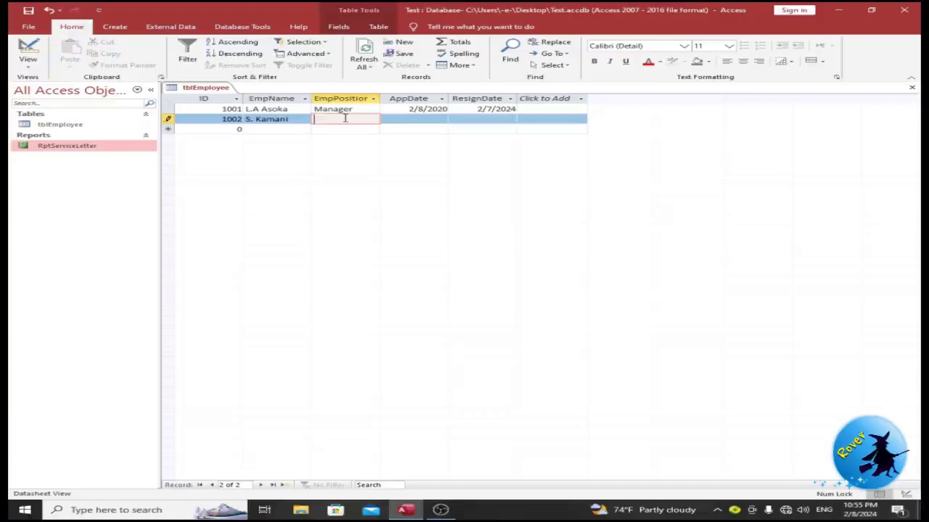
text(Cleark)
Set the second record's AppDate to 2/22/2018
click(419, 118)
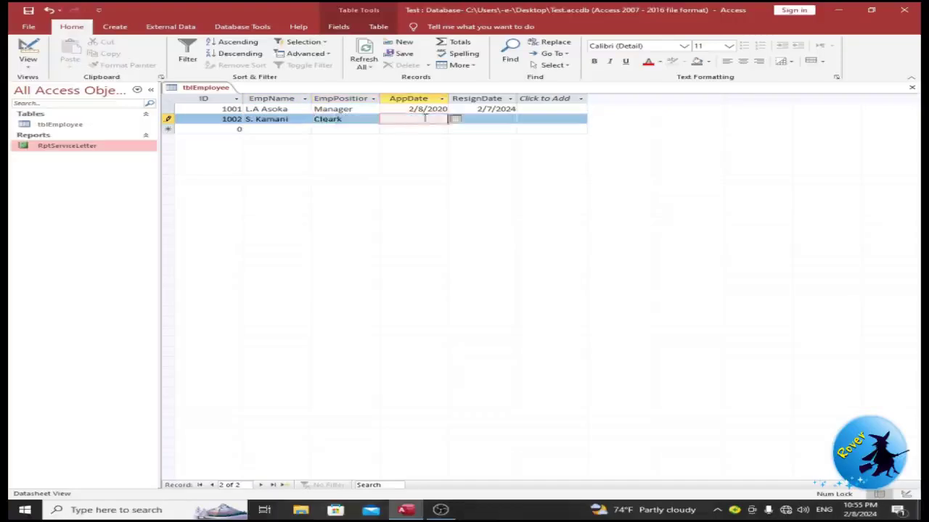
click(455, 119)
click(413, 171)
key(BackSpace)
key(BackSpace)
text(18)
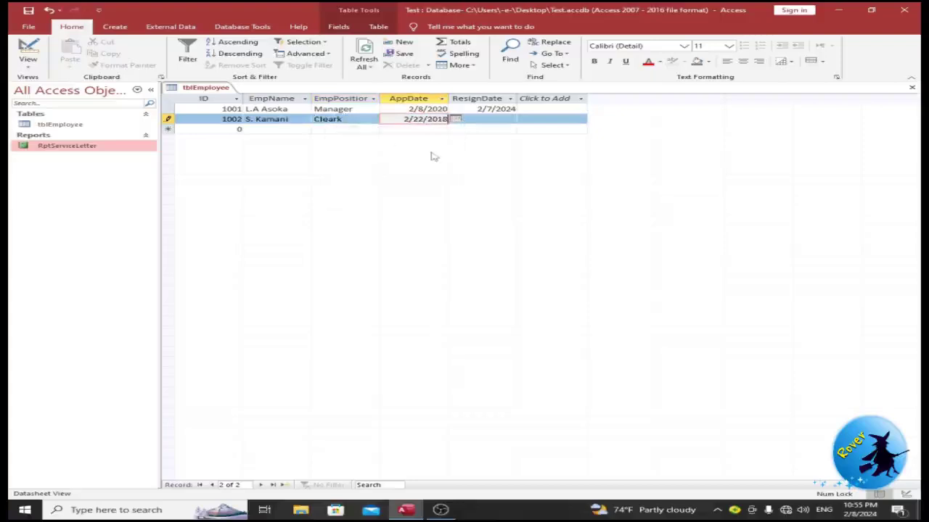
Set the second record's ResignDate to 2/1/2024
click(515, 119)
click(524, 119)
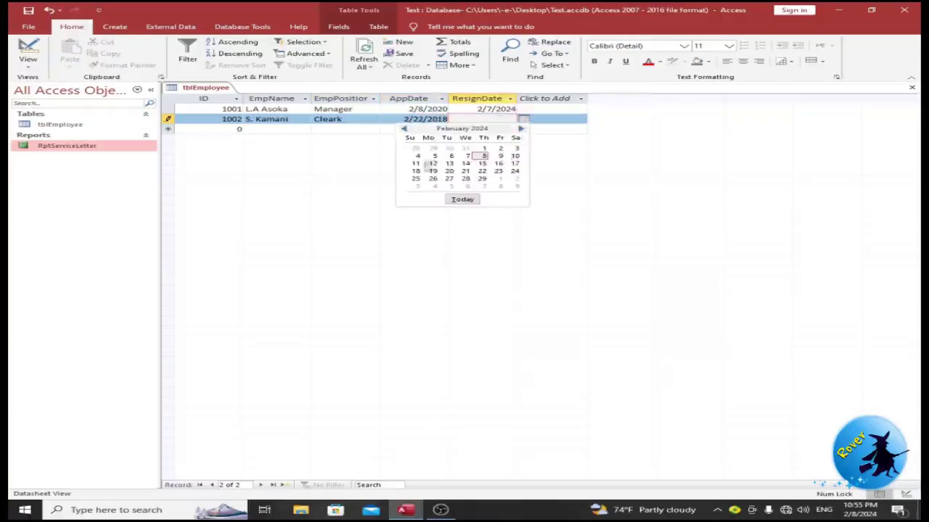
click(426, 172)
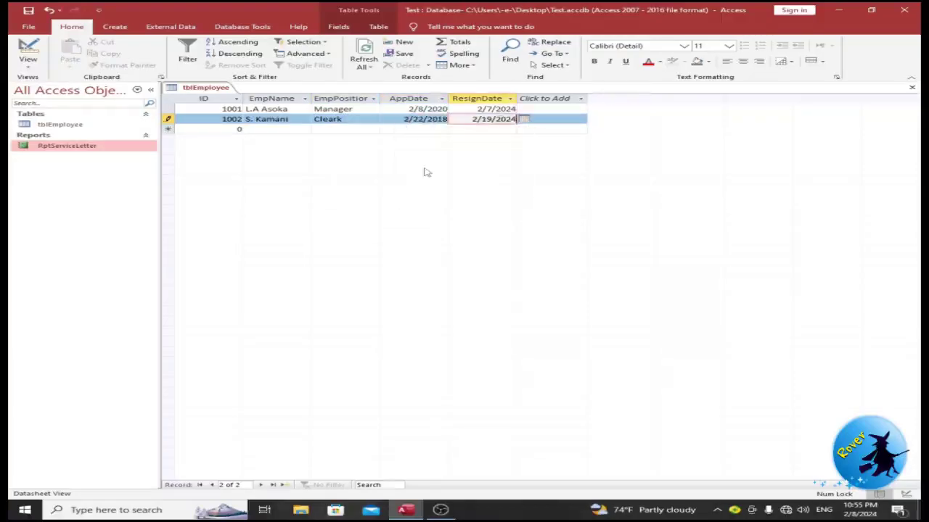
click(524, 119)
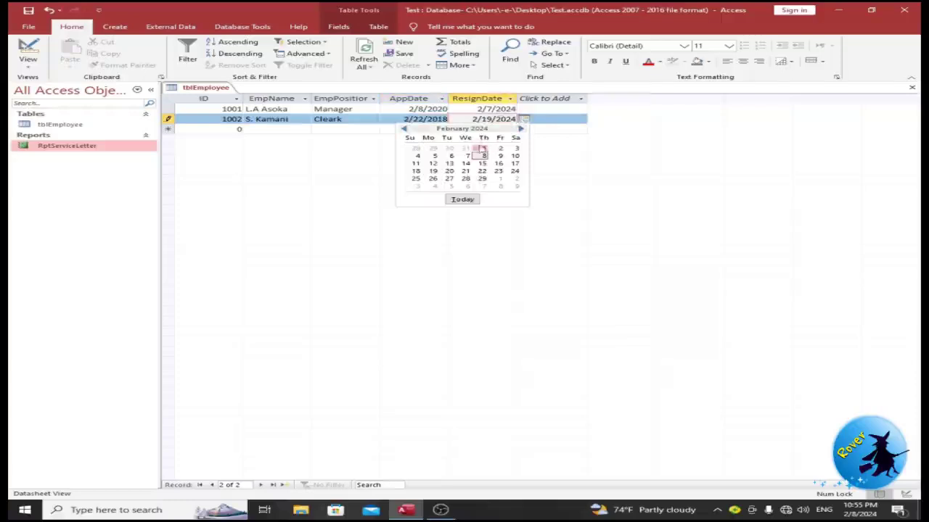
click(483, 148)
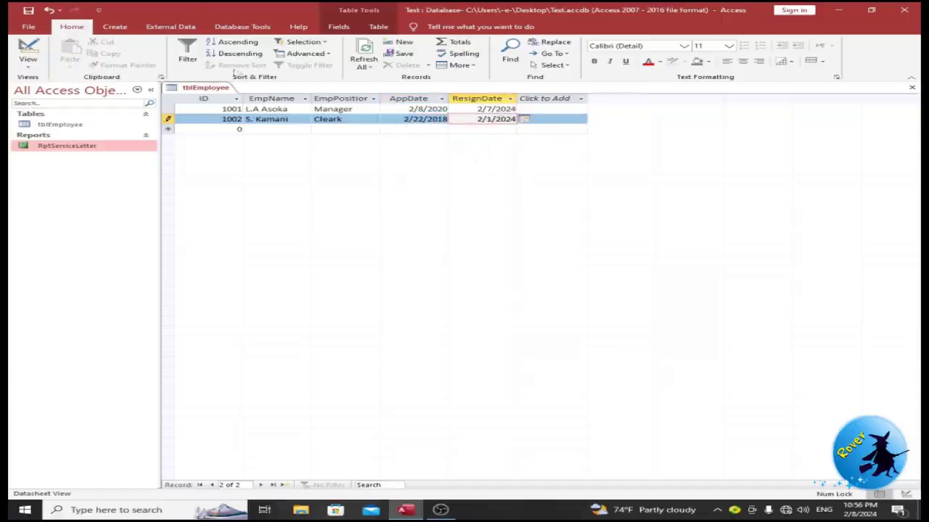
Refresh the records in tblEmployee and close the table
click(361, 54)
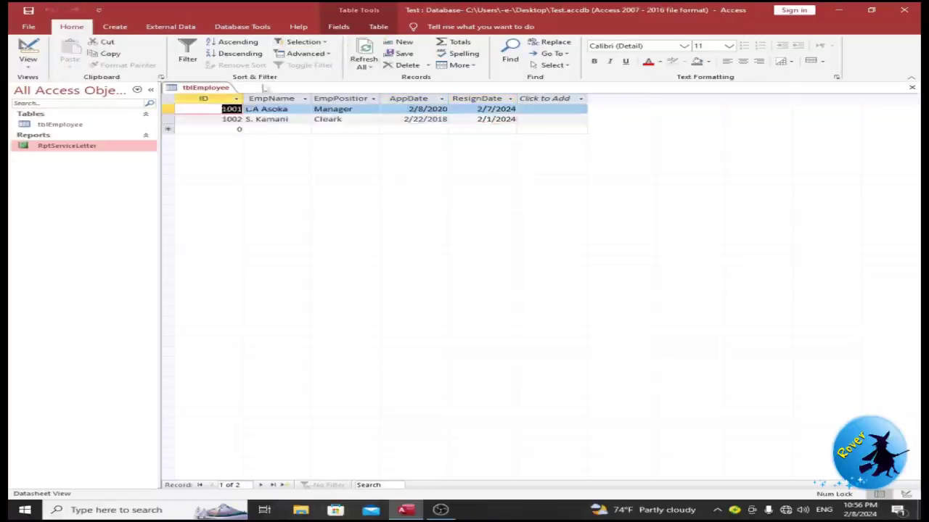
right_click(194, 87)
click(221, 103)
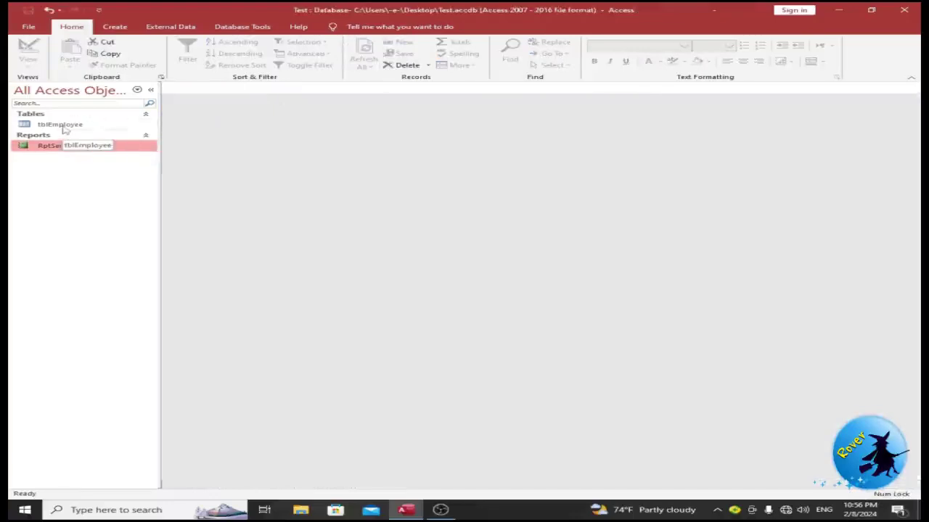
Start a Form Wizard form based on tblEmployee, include all its fields and accept the Columnar layout
click(63, 126)
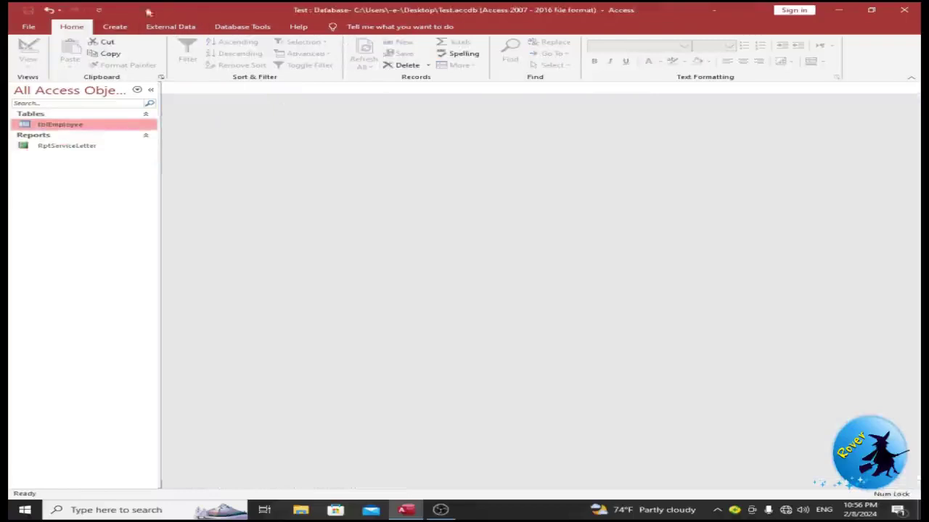
click(127, 27)
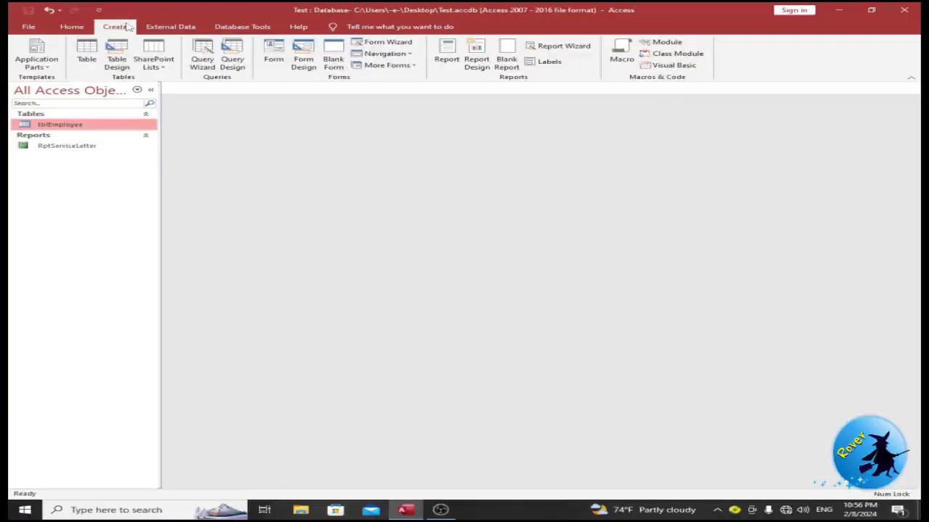
click(381, 42)
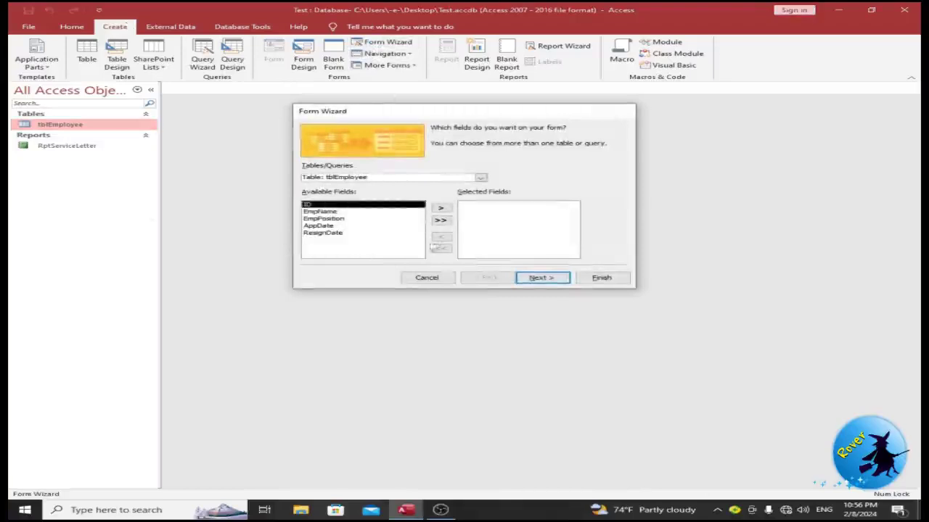
click(440, 220)
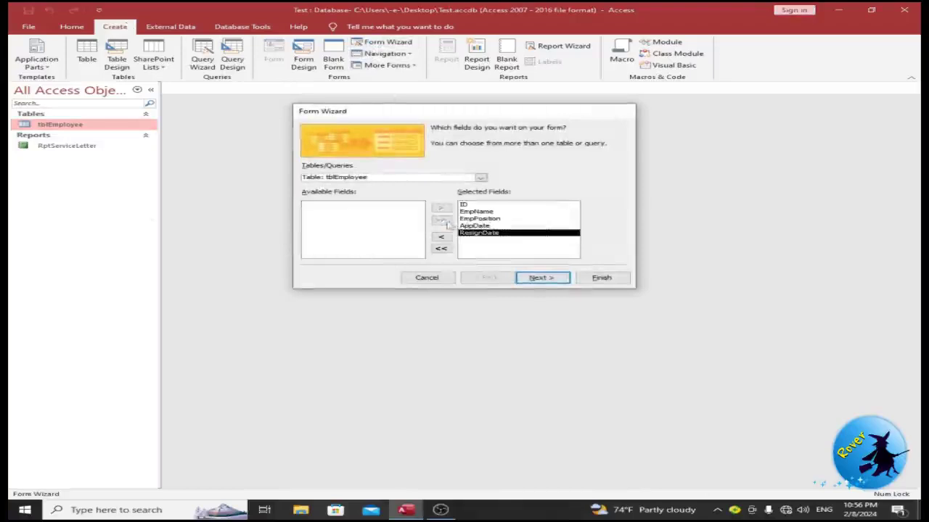
click(556, 280)
click(541, 278)
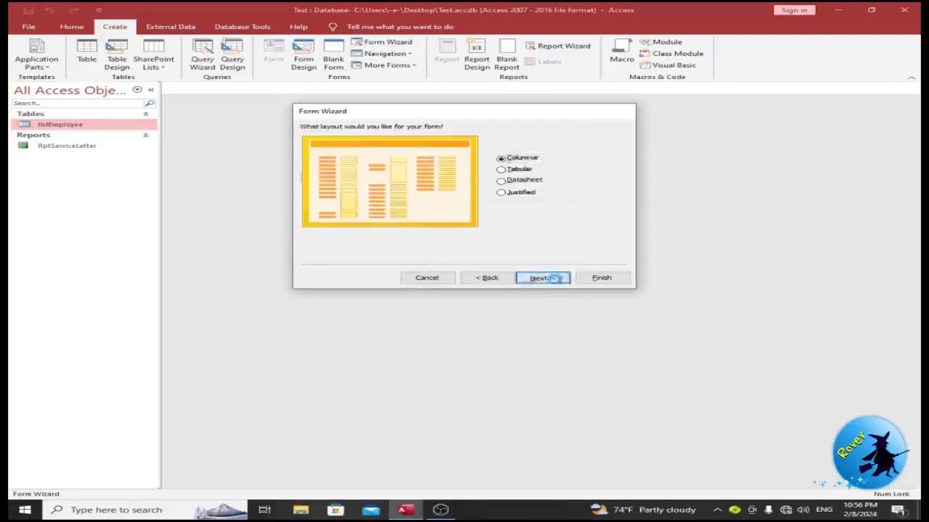
Title the new form frmEmployee and finish the wizard with the form opened for viewing
double_click(491, 138)
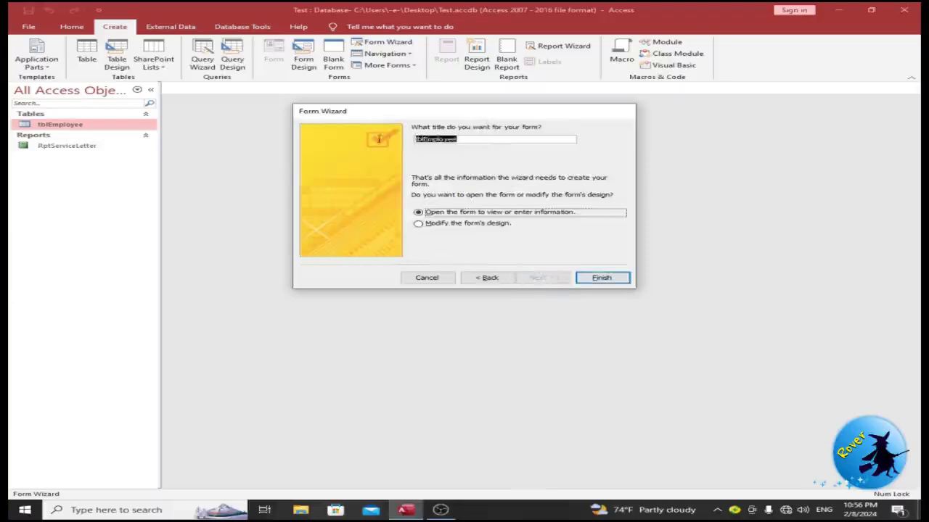
text(d=frm=)
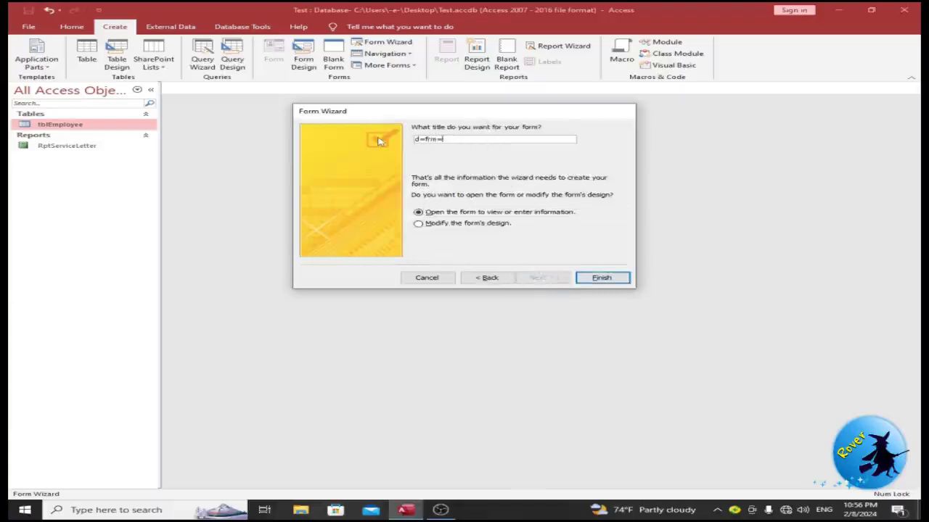
text(frm)
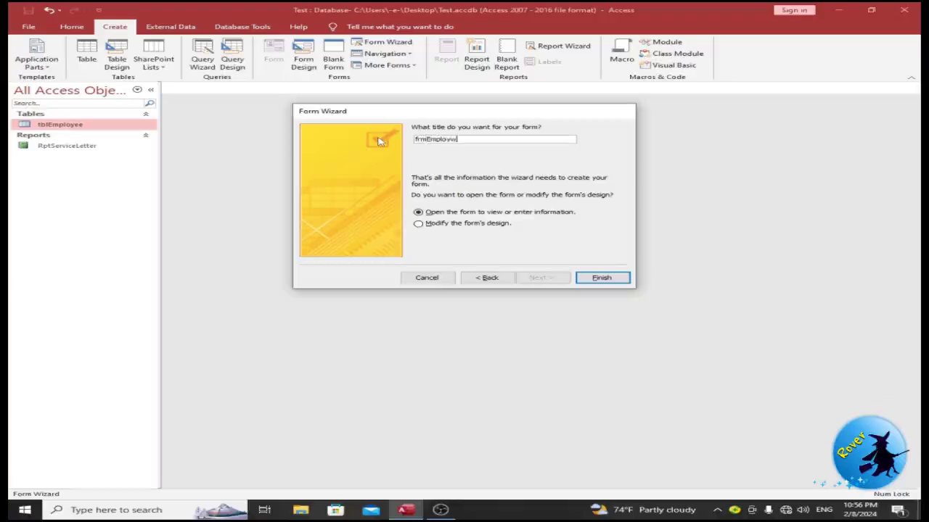
text(Employee)
key(Return)
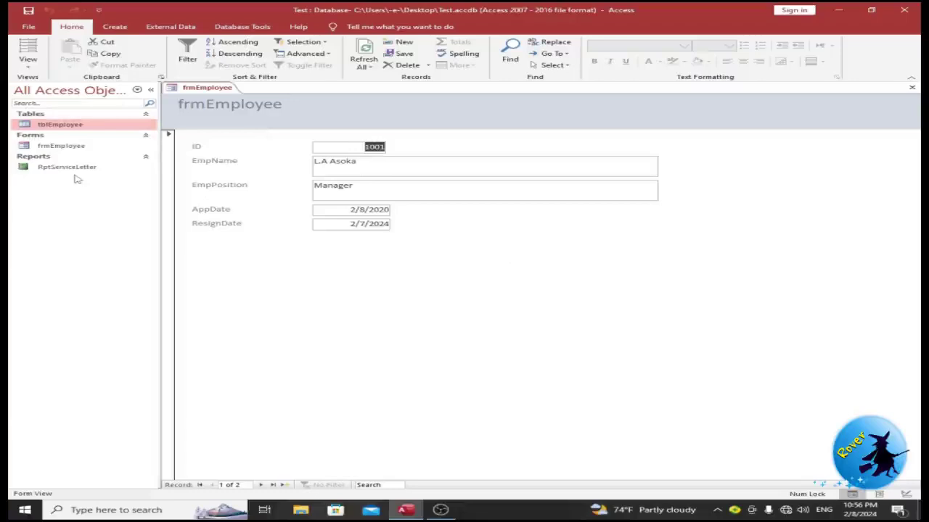
Create a new query in Design View with tblEmployee as its source table
click(116, 27)
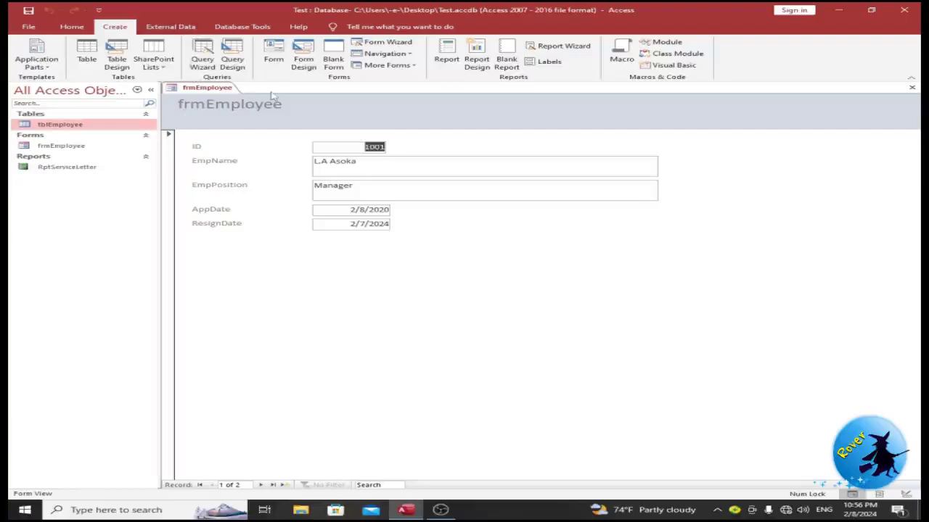
click(232, 58)
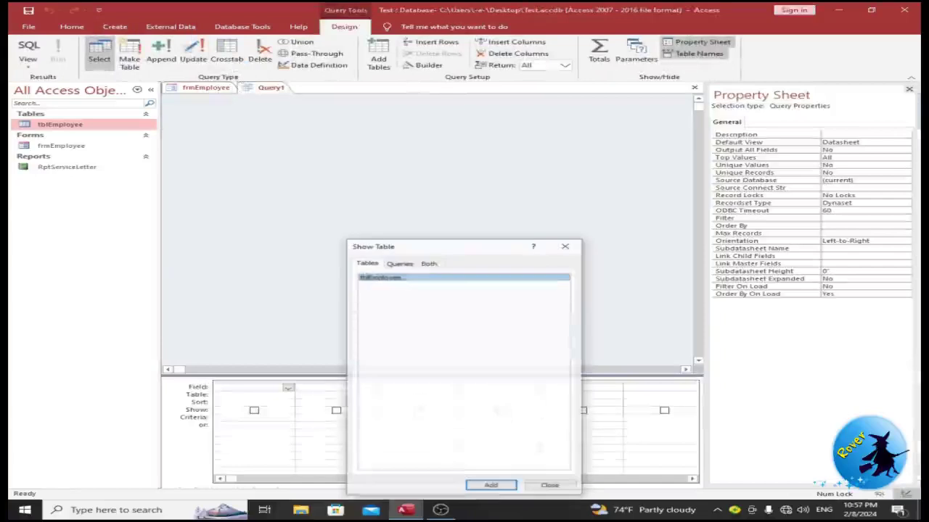
click(491, 486)
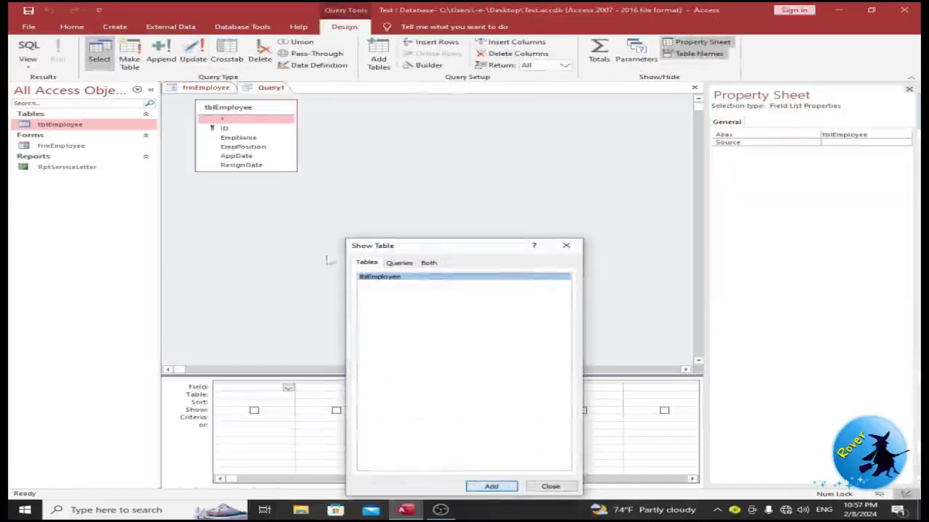
click(551, 487)
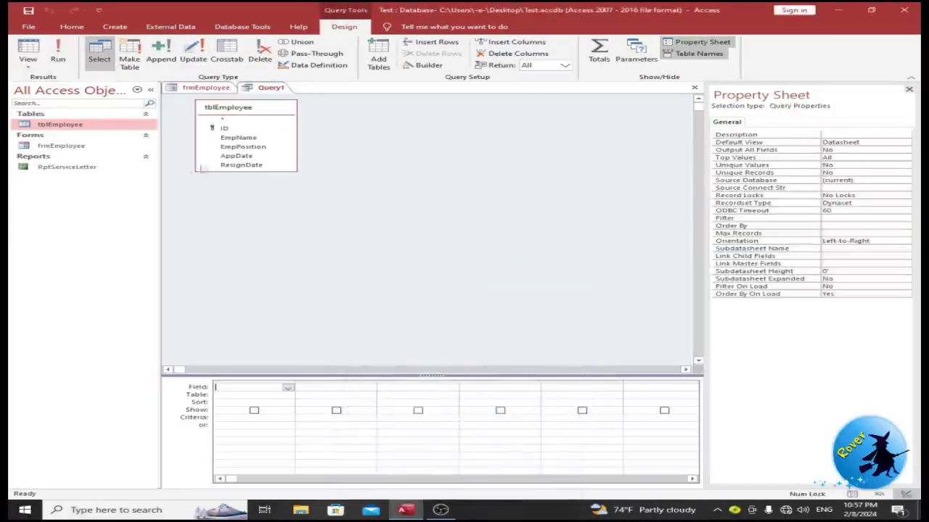
Add the ID, EmpName, EmpPosition, AppDate and ResignDate fields to the query grid in that order
double_click(232, 137)
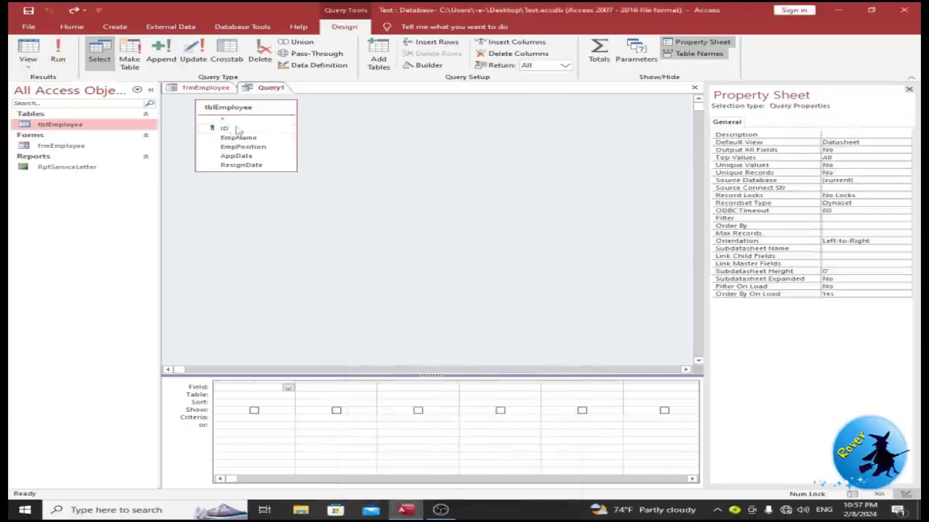
double_click(235, 129)
double_click(238, 138)
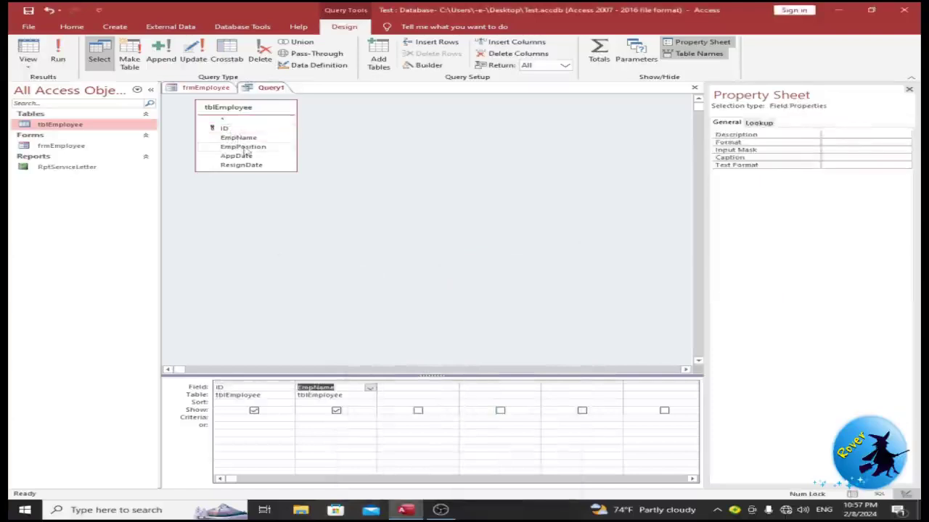
double_click(244, 147)
double_click(237, 156)
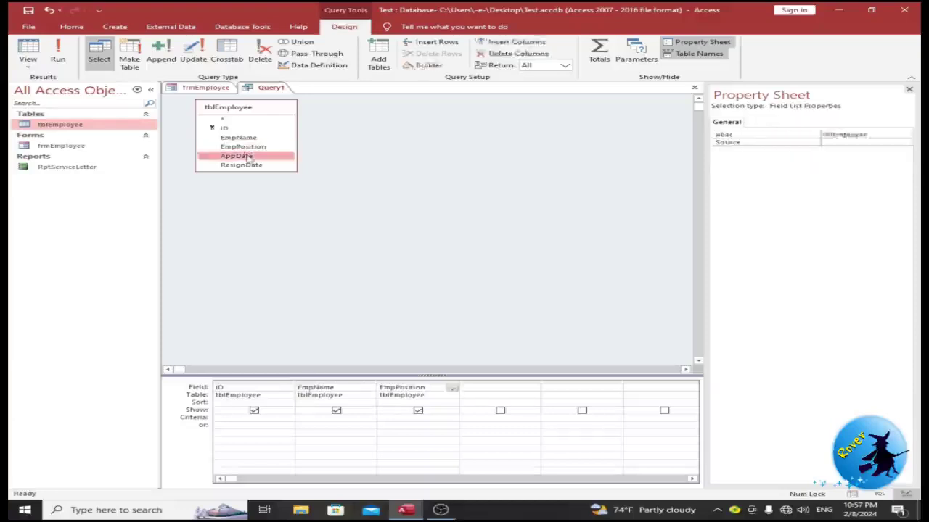
click(252, 167)
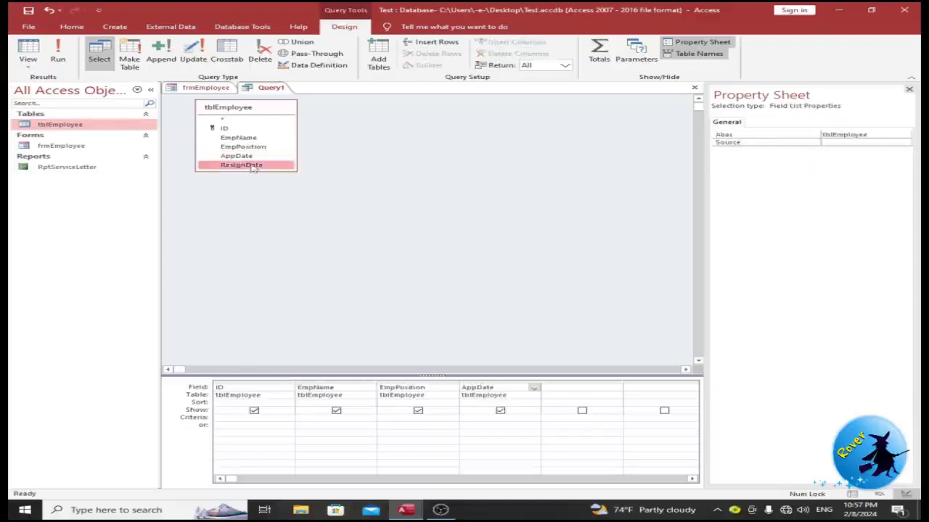
double_click(251, 166)
Save the query as QryEmployee and run it
key(ctrl+s)
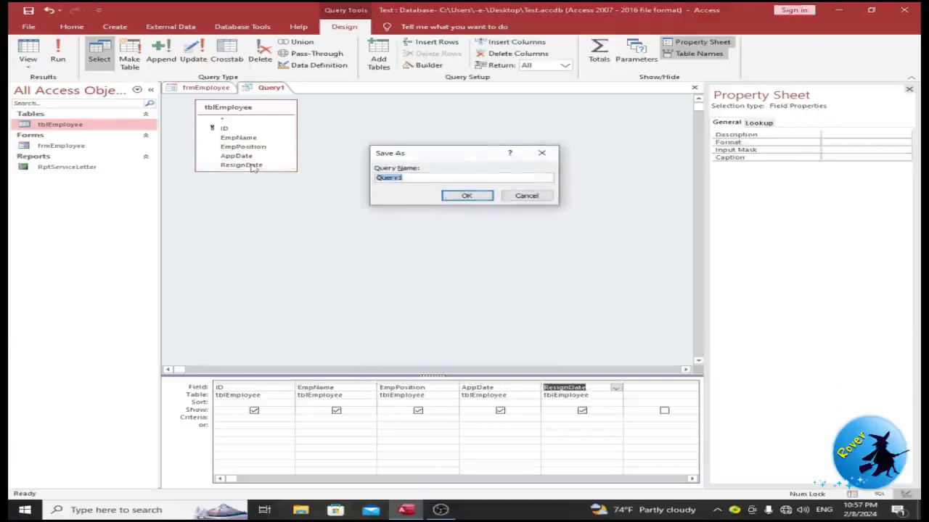
text(Qry)
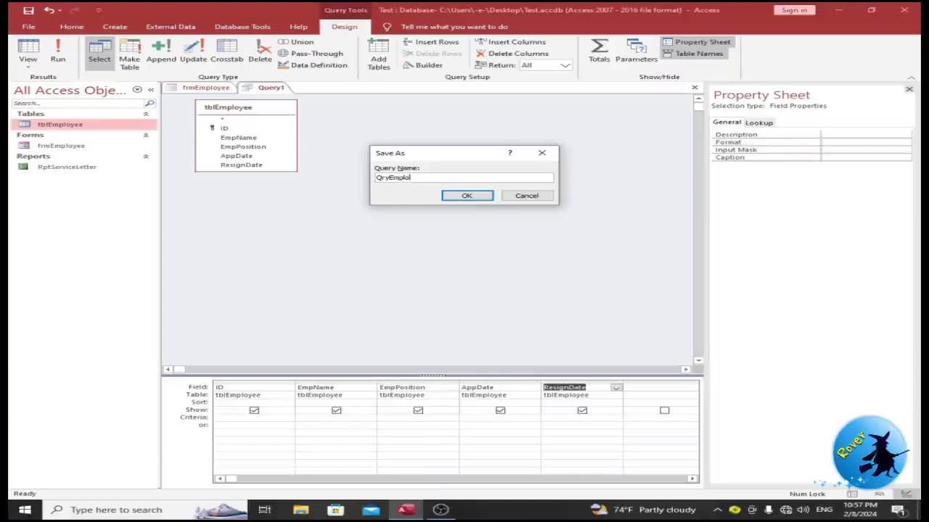
key(Return)
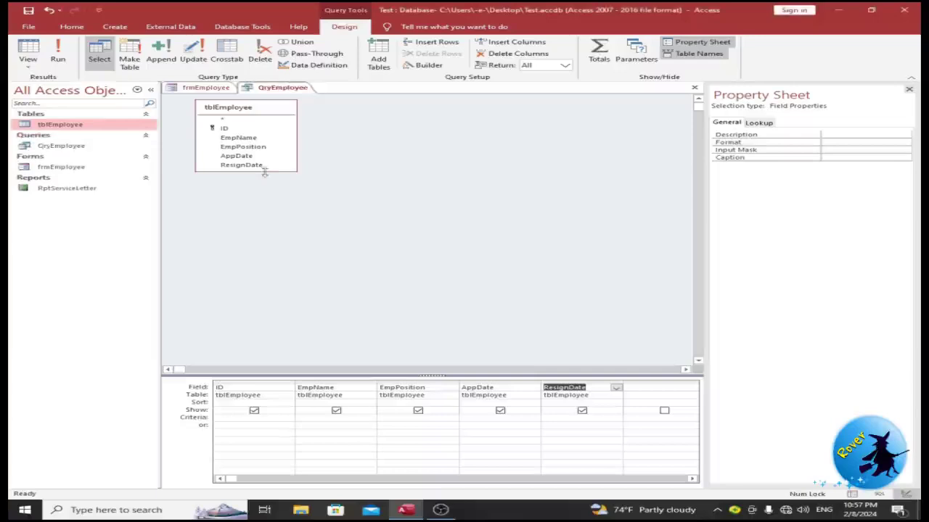
click(58, 58)
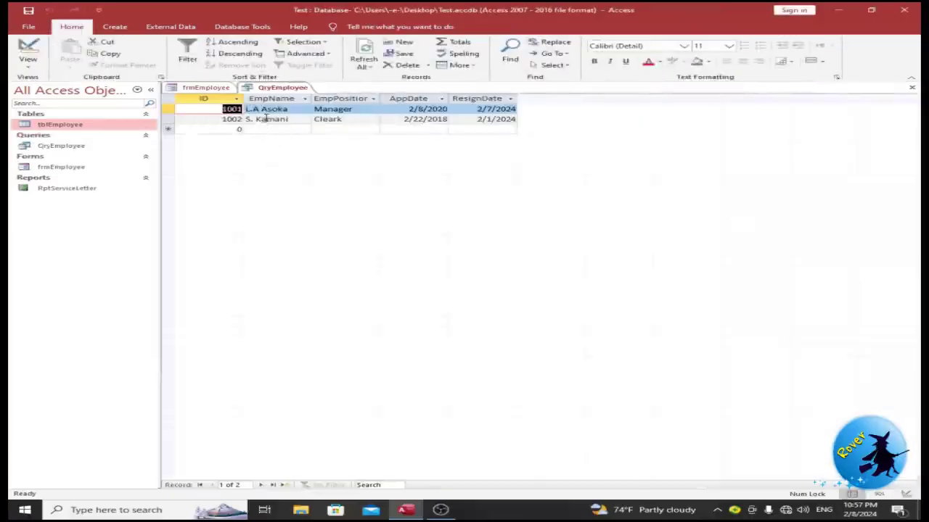
Close all open objects and reopen tblEmployee, QryEmployee and frmEmployee to review their records
right_click(269, 85)
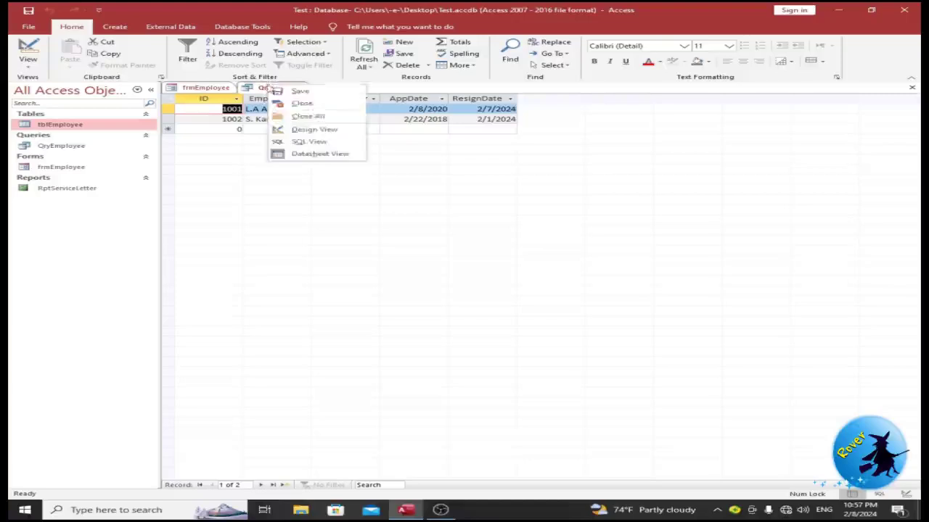
click(303, 116)
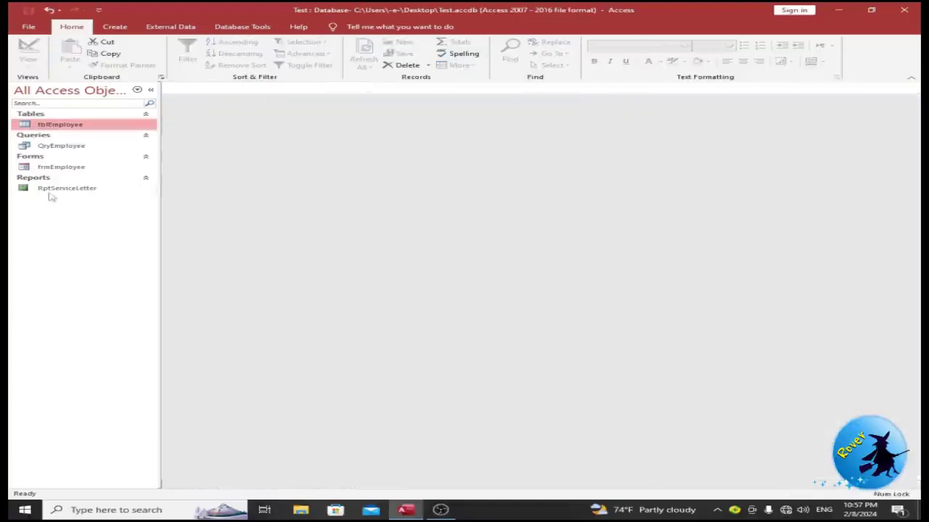
double_click(68, 127)
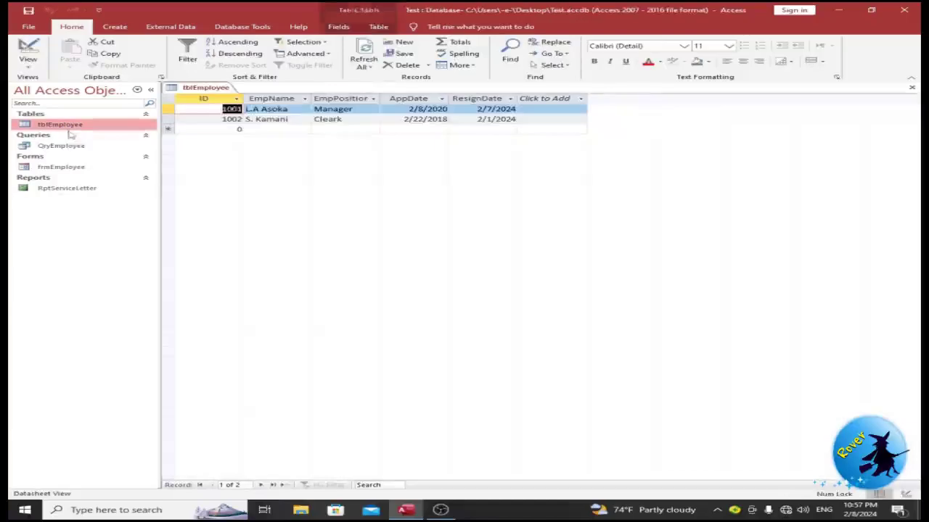
double_click(75, 148)
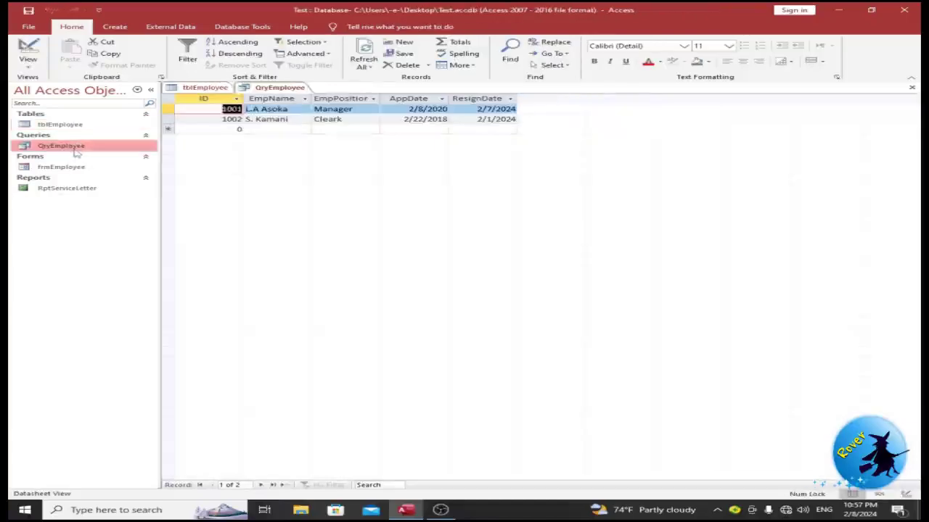
double_click(77, 170)
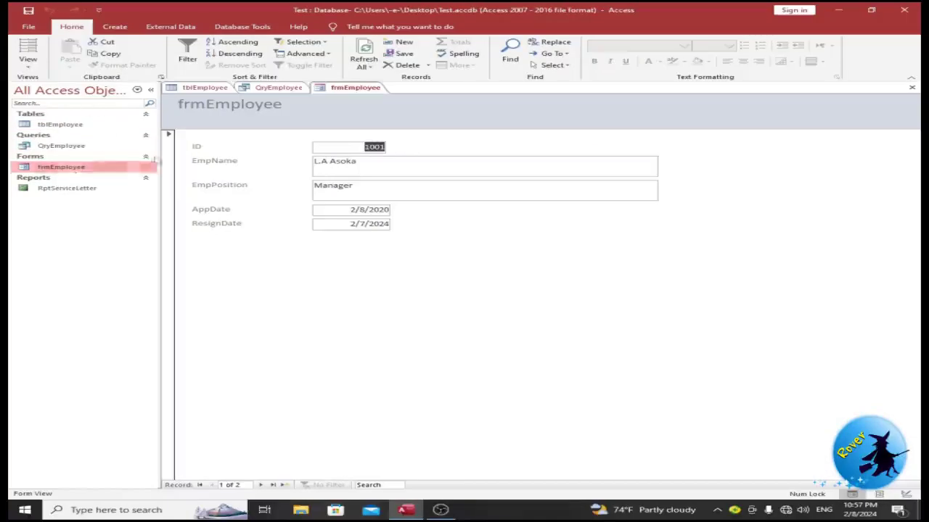
Close the frmEmployee form and all remaining open objects
right_click(342, 90)
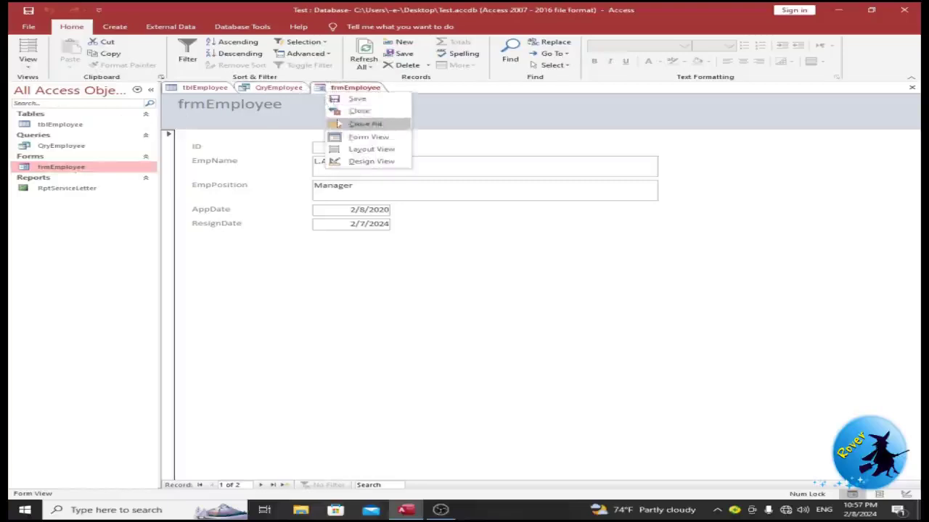
click(337, 109)
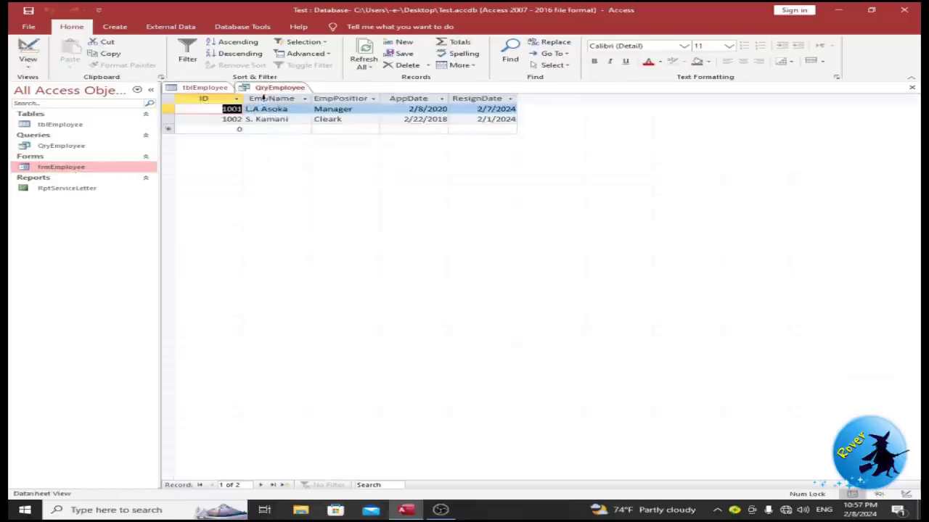
right_click(262, 96)
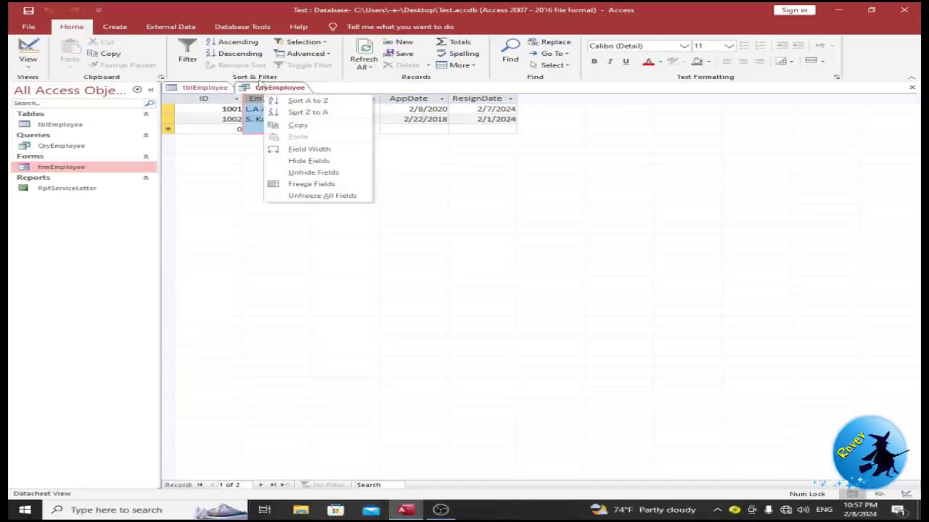
right_click(264, 89)
click(300, 116)
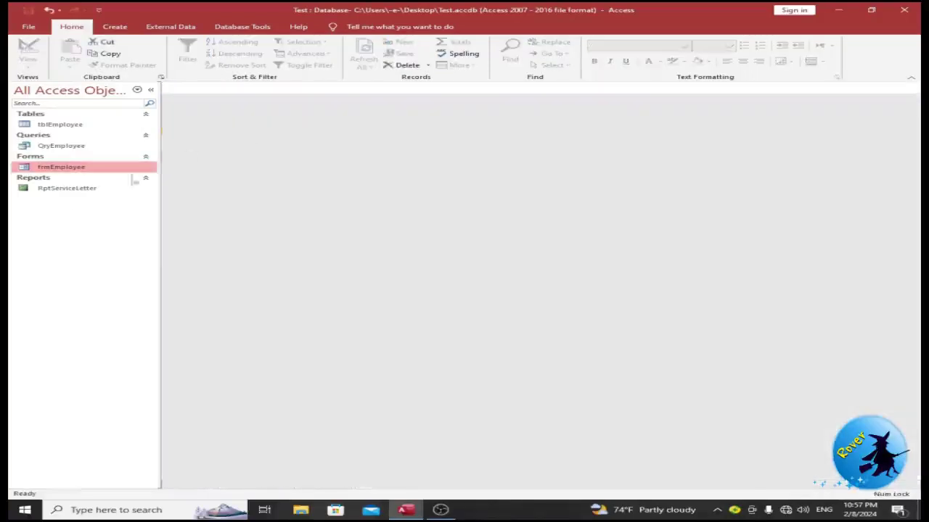
Open the RptServiceLetter report in Design View and set its Record Source to QryEmployee
double_click(64, 190)
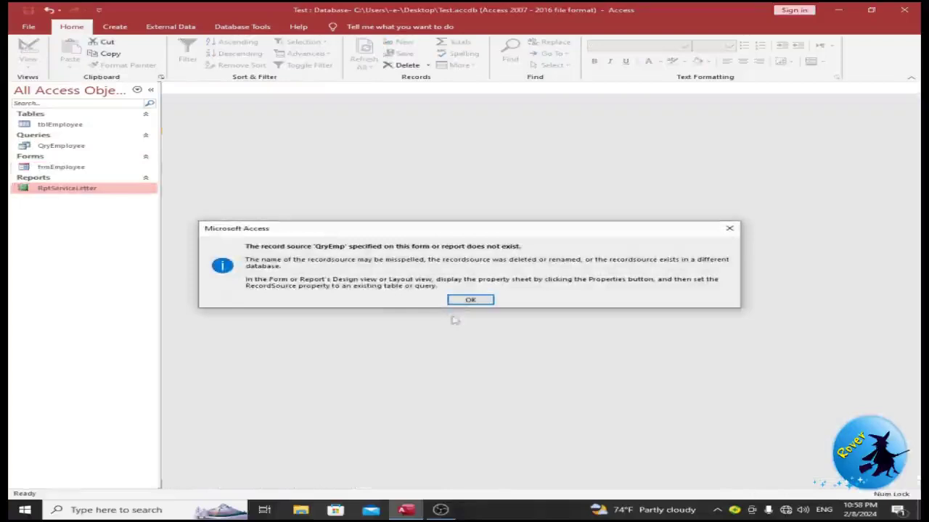
click(468, 300)
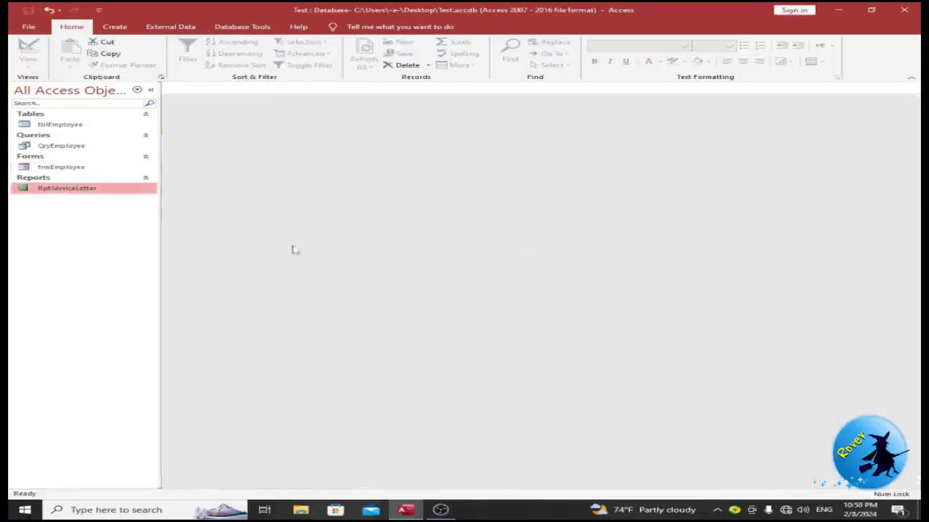
right_click(135, 188)
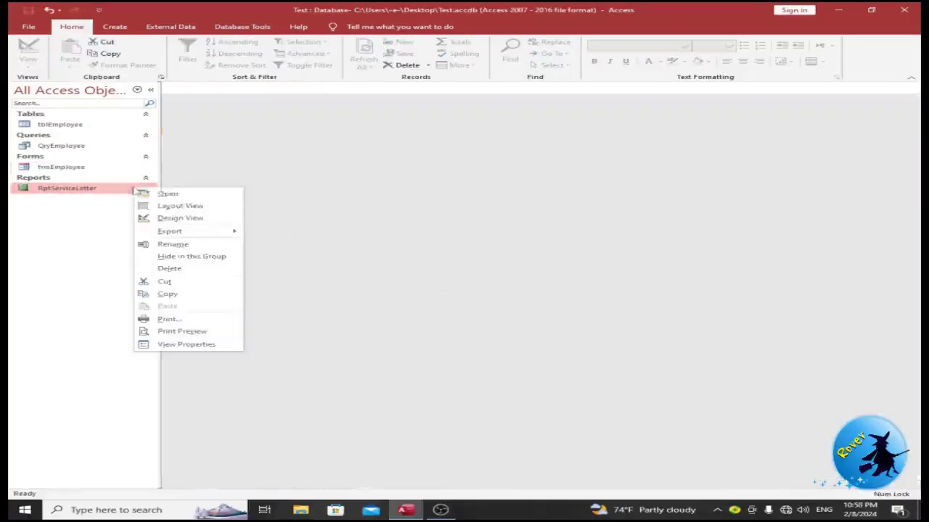
click(179, 218)
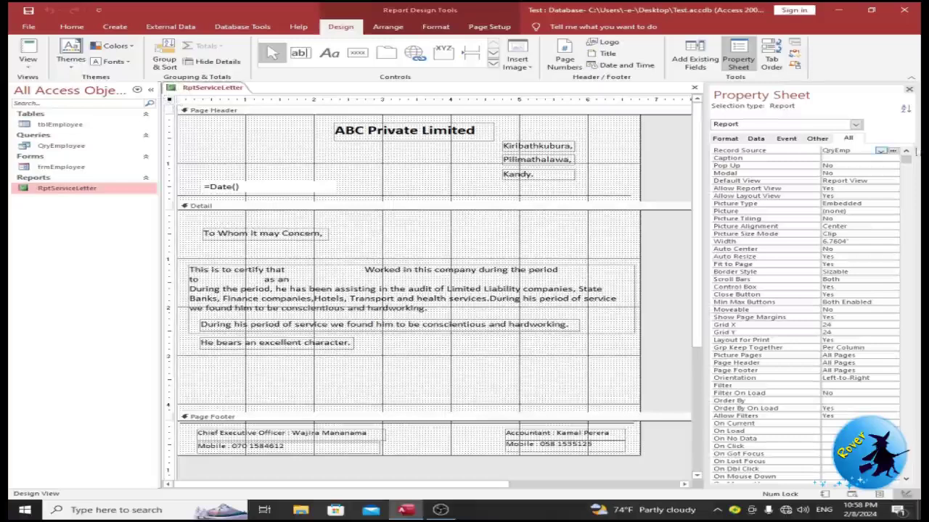
click(872, 151)
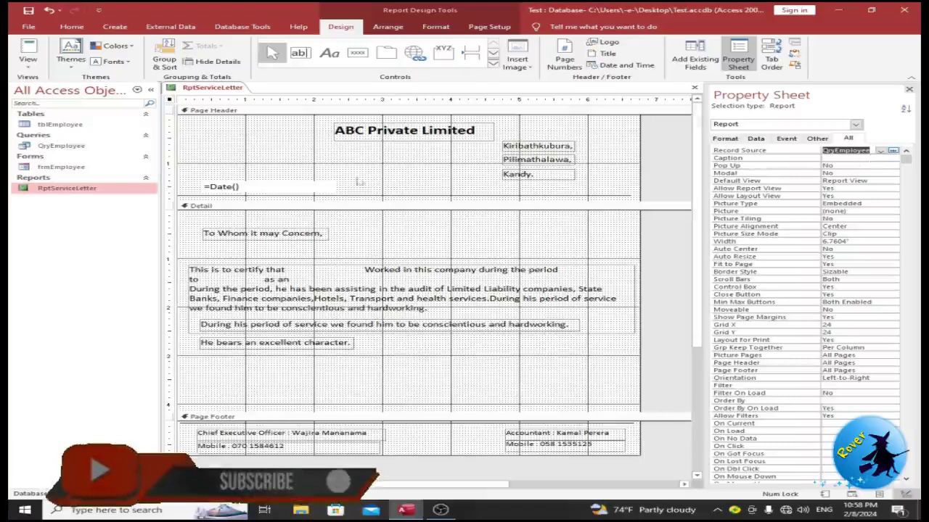
click(319, 151)
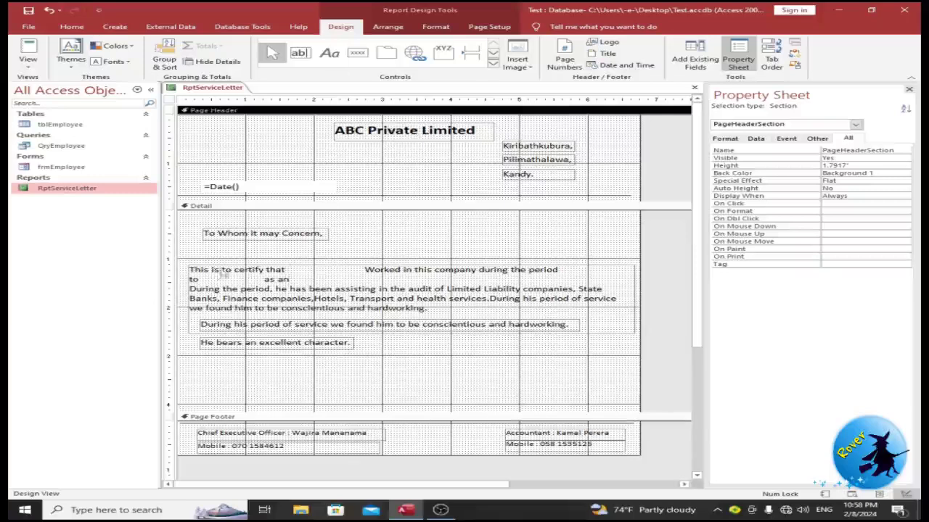
Add a text box to the Detail section, delete its attached label and place it right after "This is to certify that"
click(299, 52)
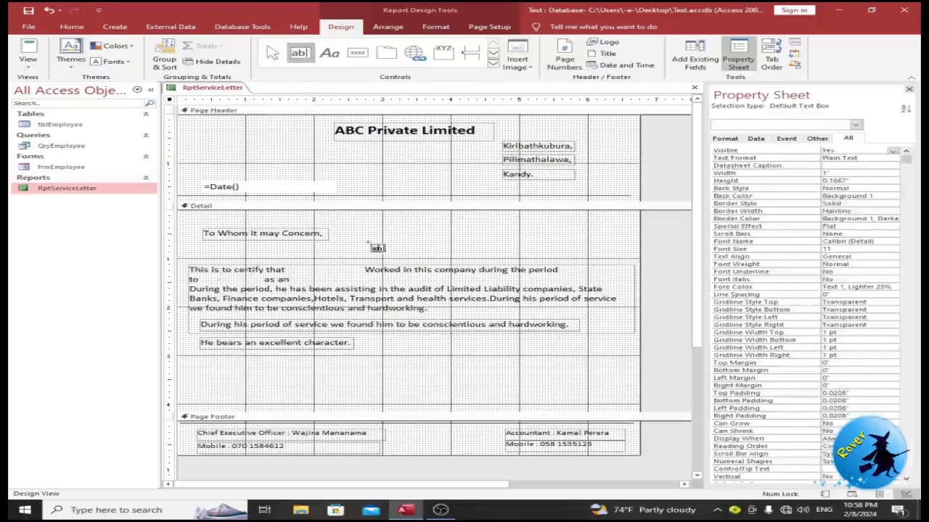
click(373, 235)
click(305, 240)
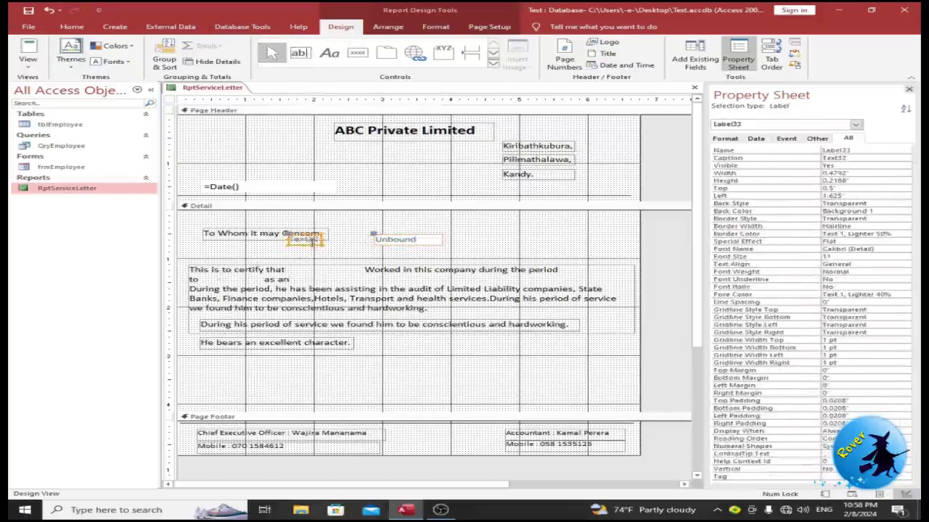
key(Delete)
click(388, 242)
drag(388, 241, 303, 268)
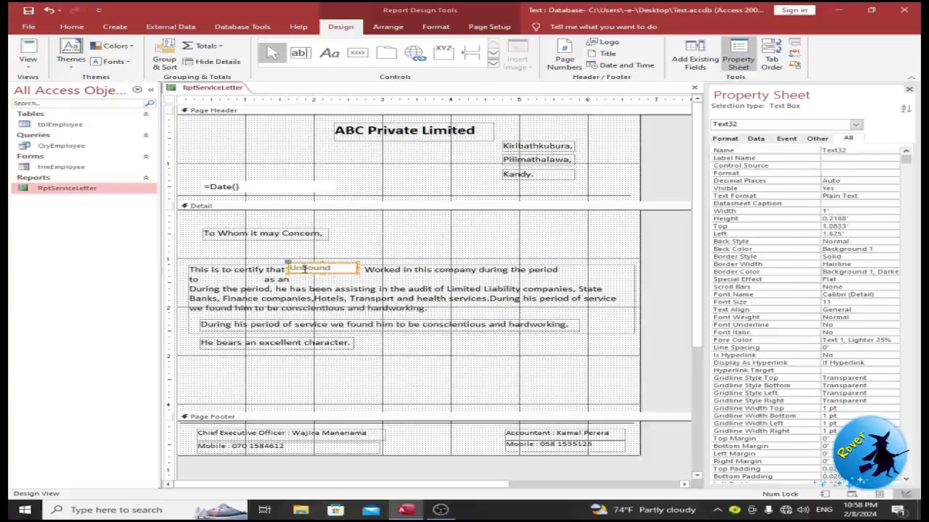
Set the font size of the new unbound text box to 12
click(339, 268)
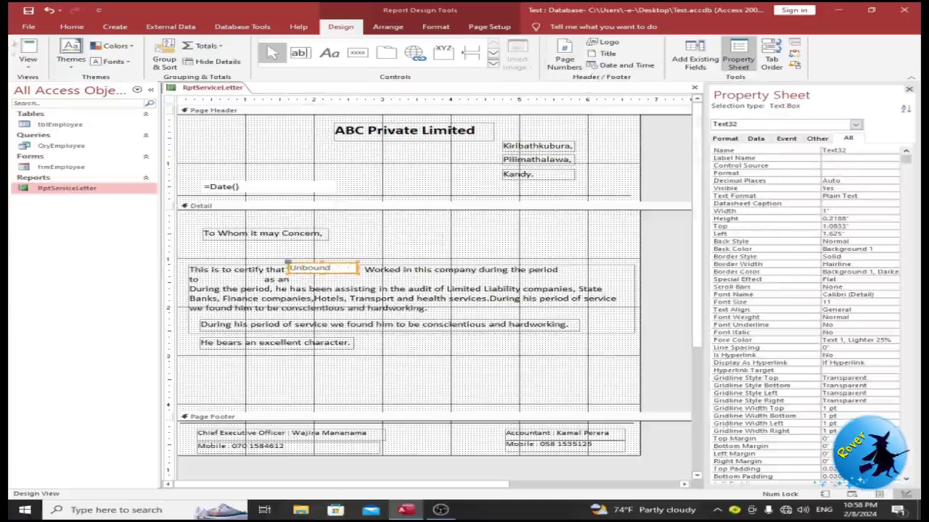
click(72, 26)
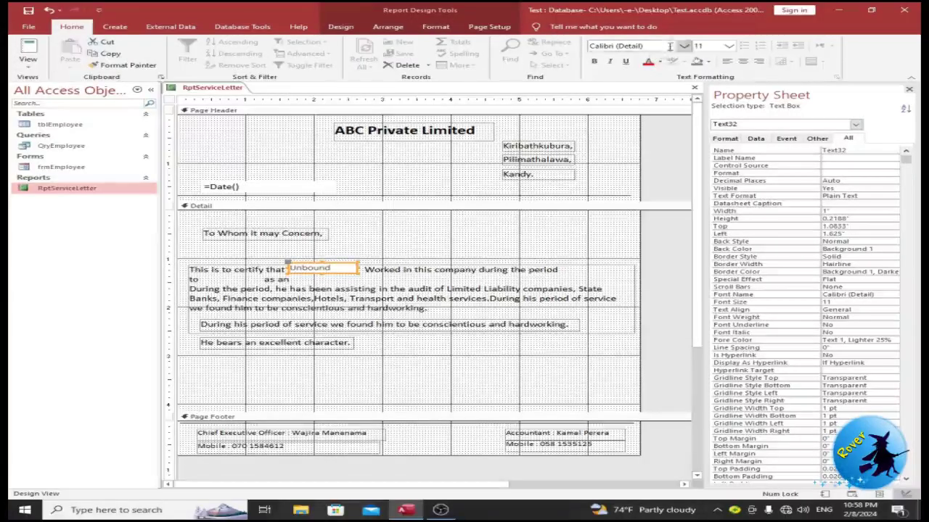
click(709, 46)
text(12)
key(Return)
key(Delete)
click(389, 269)
drag(389, 269, 429, 270)
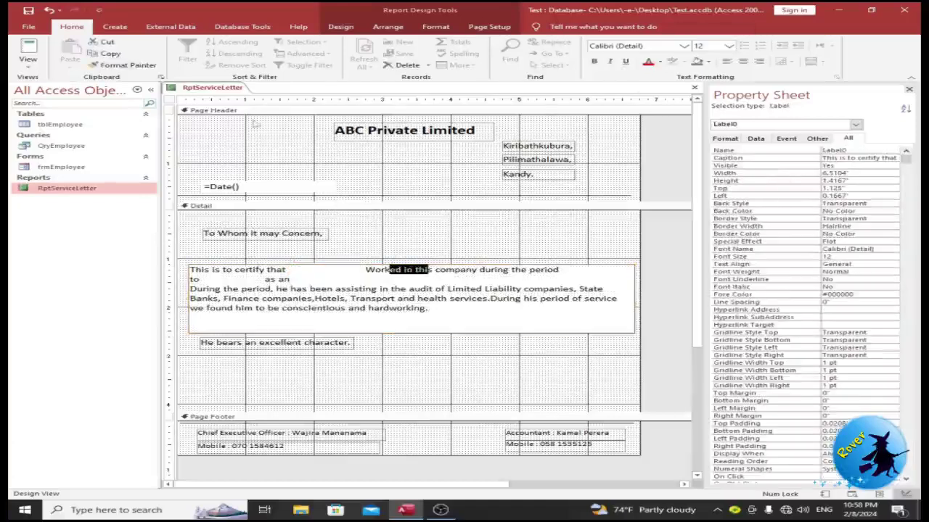
click(337, 270)
key(ctrl+z)
click(335, 276)
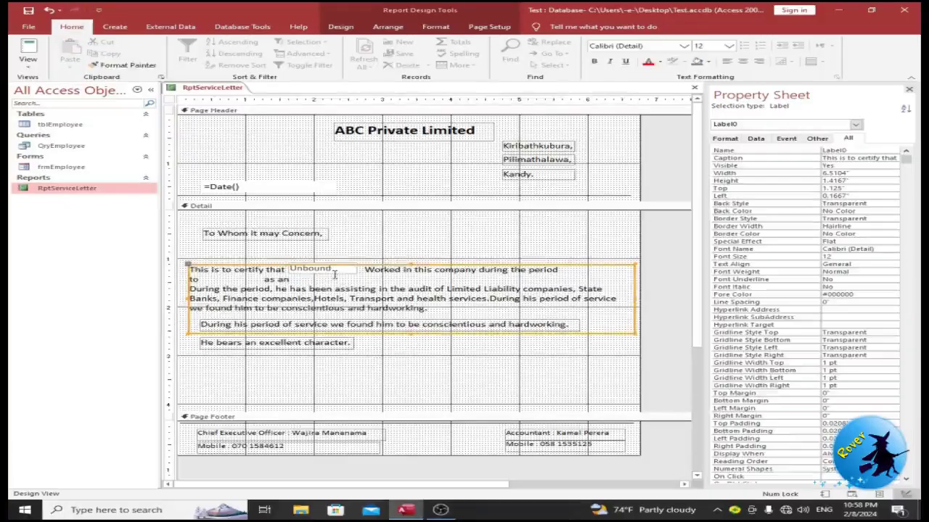
click(352, 262)
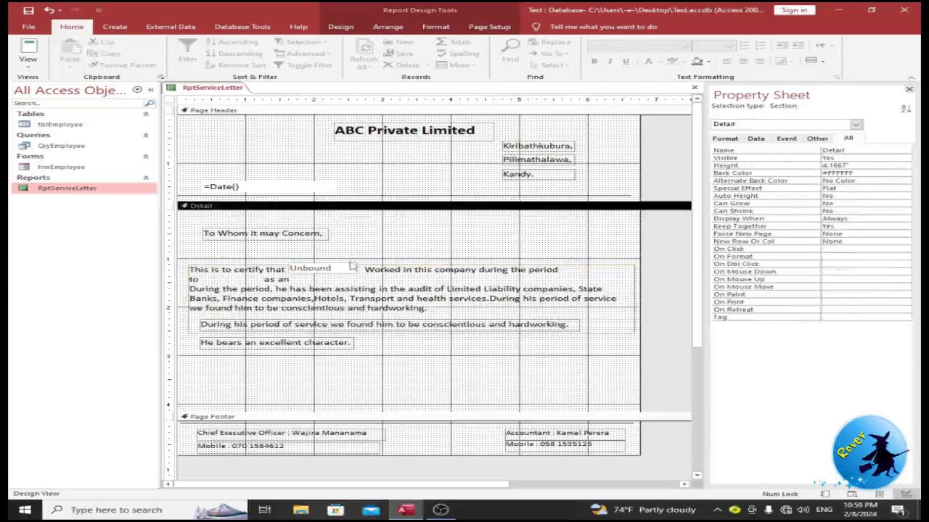
Change the font color of the unbound text box to black (Text 1)
click(351, 268)
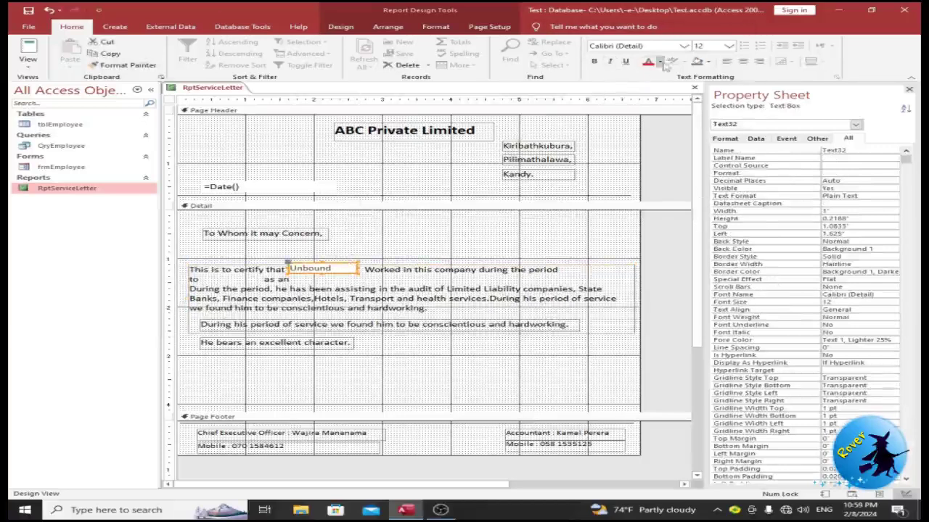
click(659, 62)
click(661, 74)
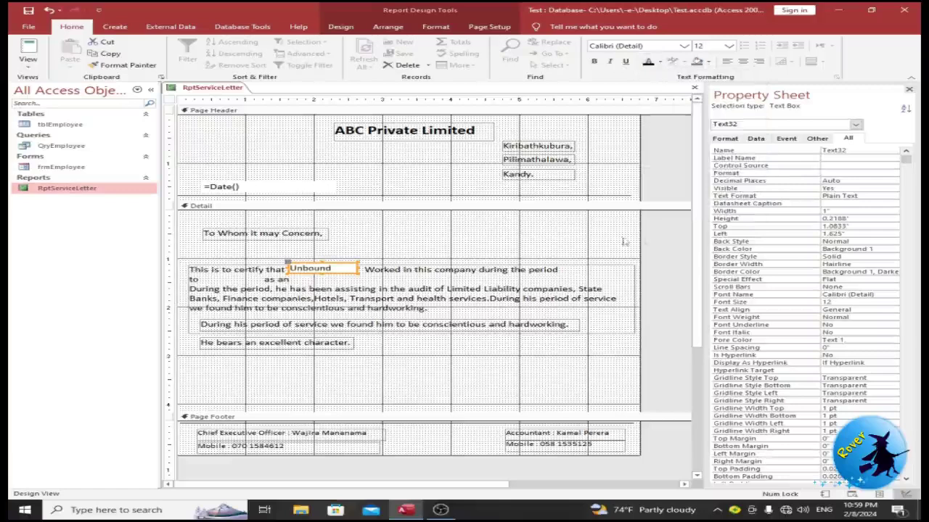
Bind the text box after "This is to certify that" to the EmpName field as its Control Source
click(825, 166)
click(881, 167)
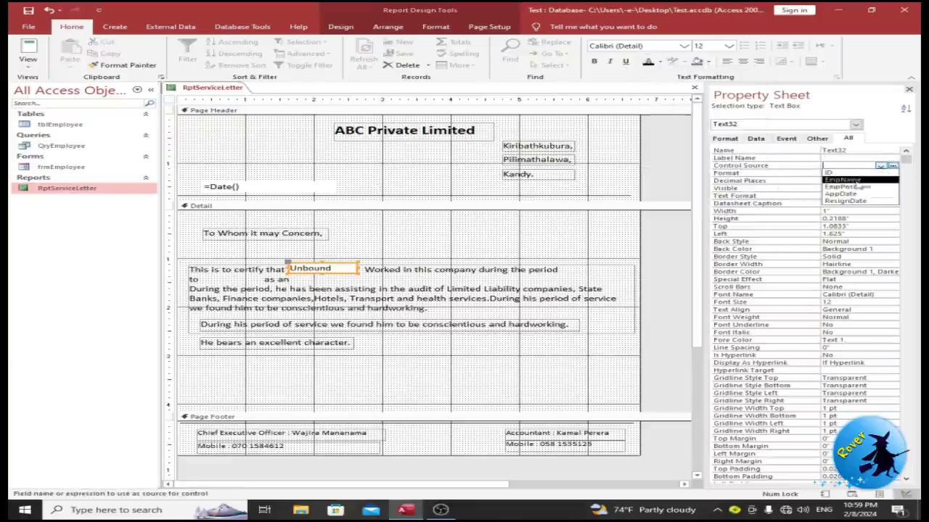
click(856, 181)
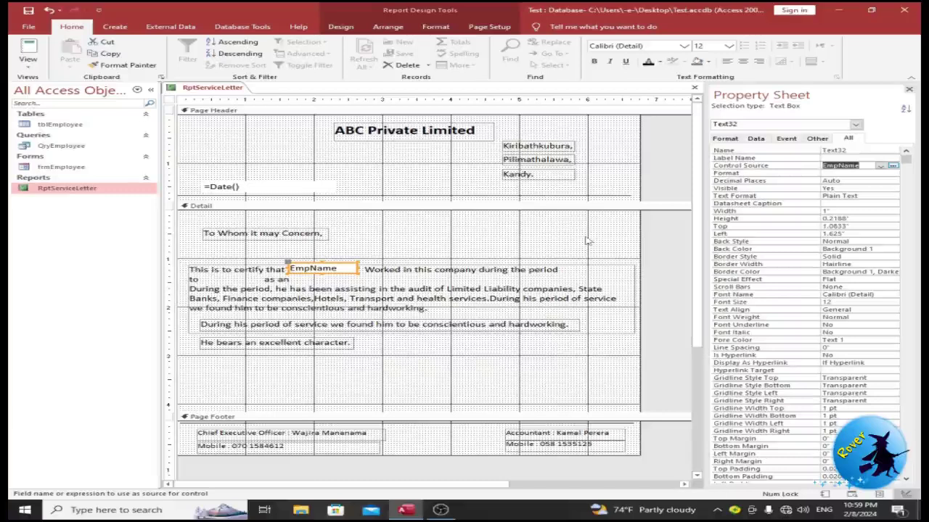
click(479, 246)
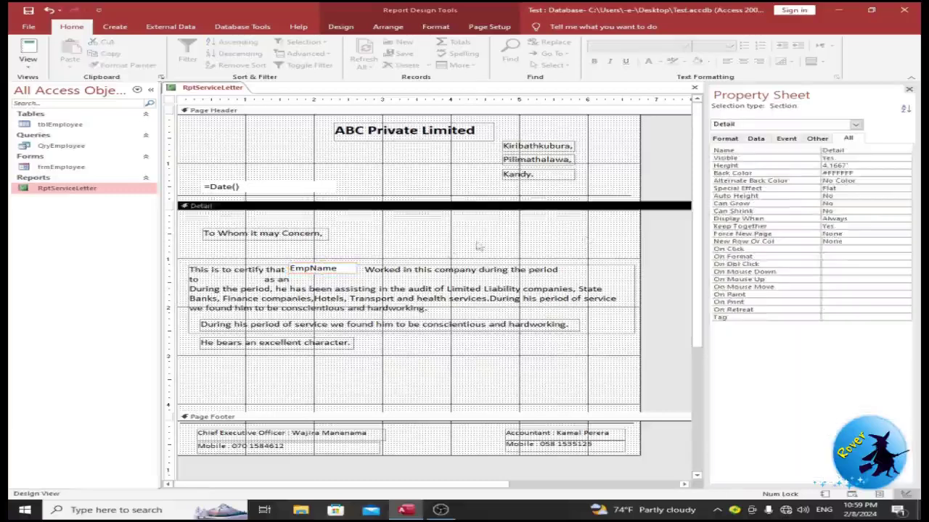
Set the EmpName text box's Border Color to white (#FFFFFF)
click(347, 268)
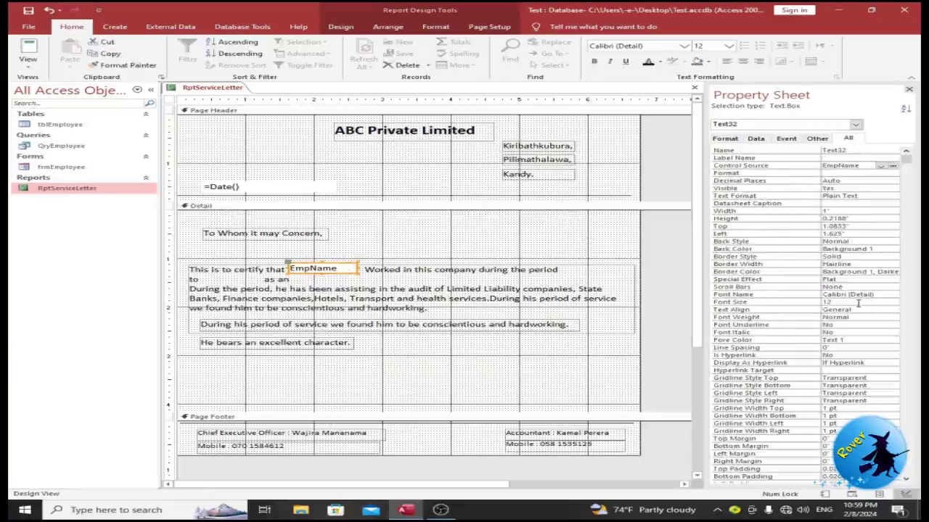
click(848, 271)
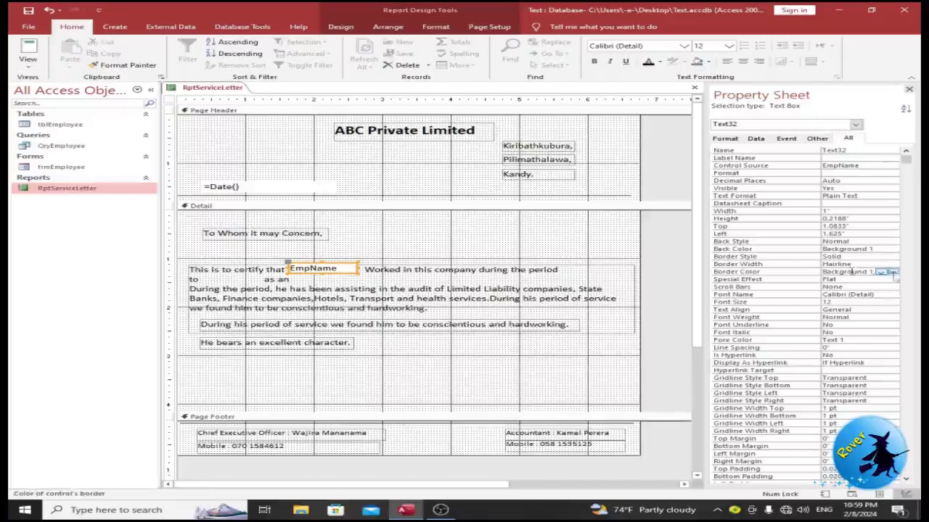
click(891, 272)
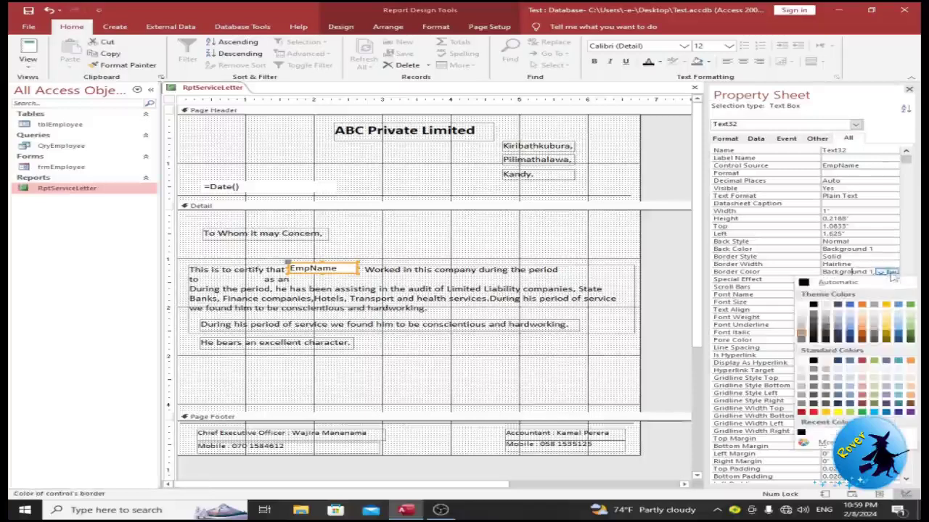
click(849, 412)
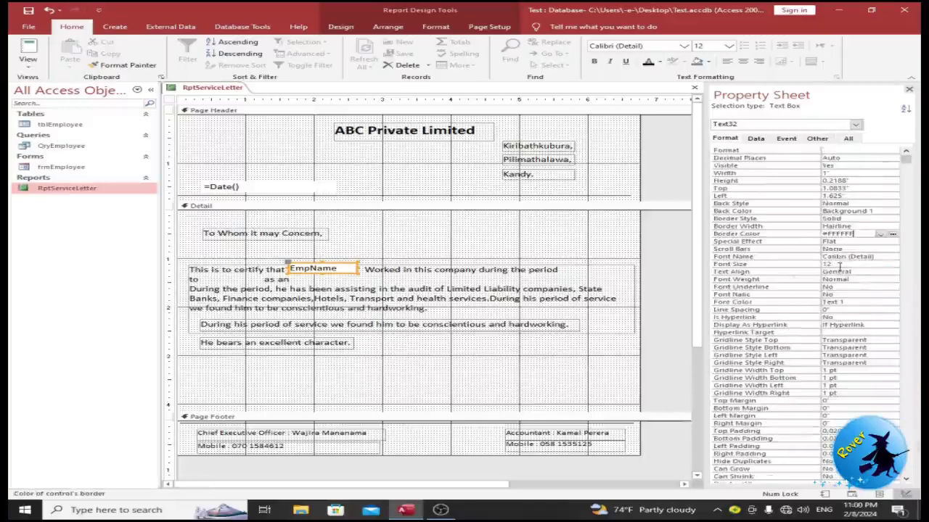
Check the service letter in Report View and return to Design View
click(28, 48)
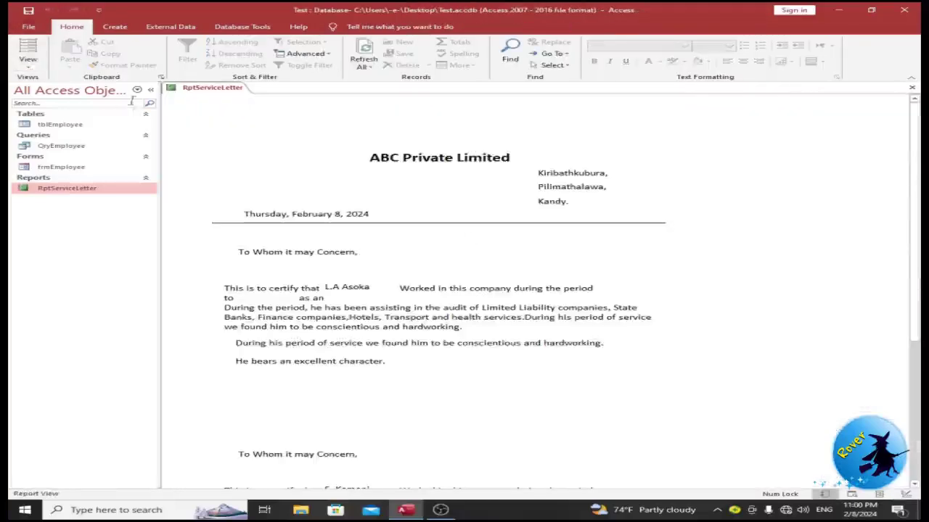
right_click(726, 146)
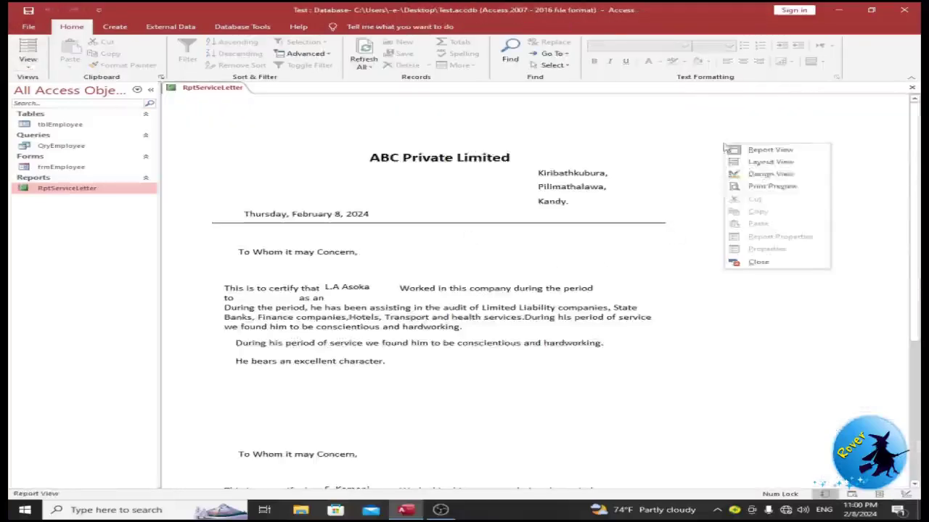
click(754, 175)
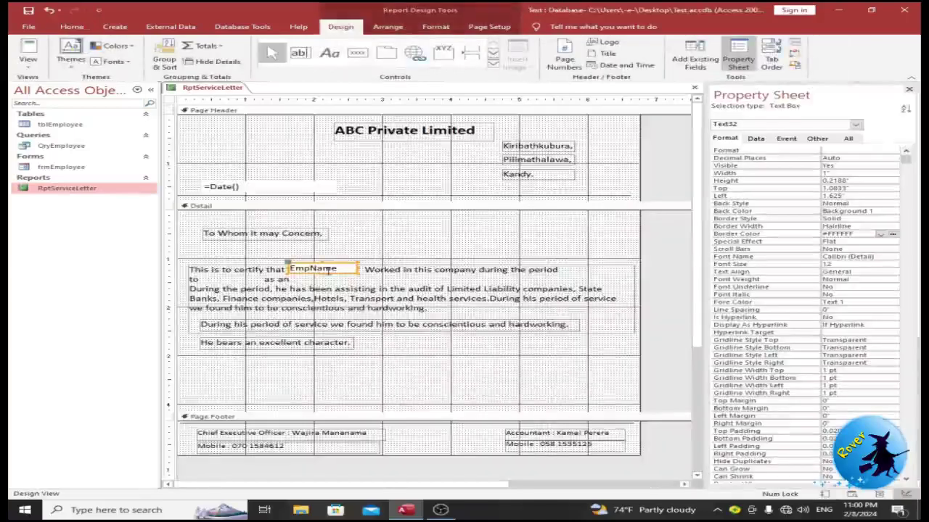
Nudge the EmpName text box right to about 1.7" from the left, centring it in the gap before "Worked in this company"
key(Right)
key(Right)
key(Right)
key(Right)
key(Right)
key(Right)
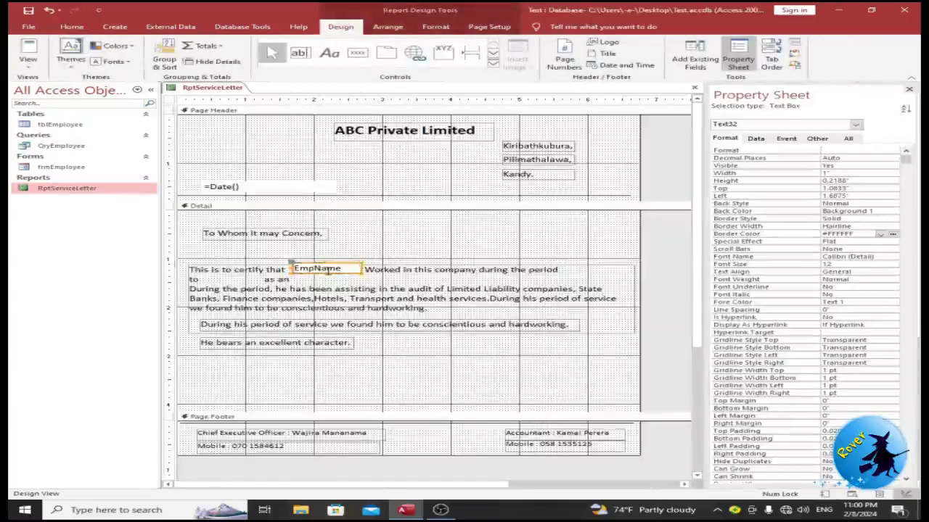
click(457, 232)
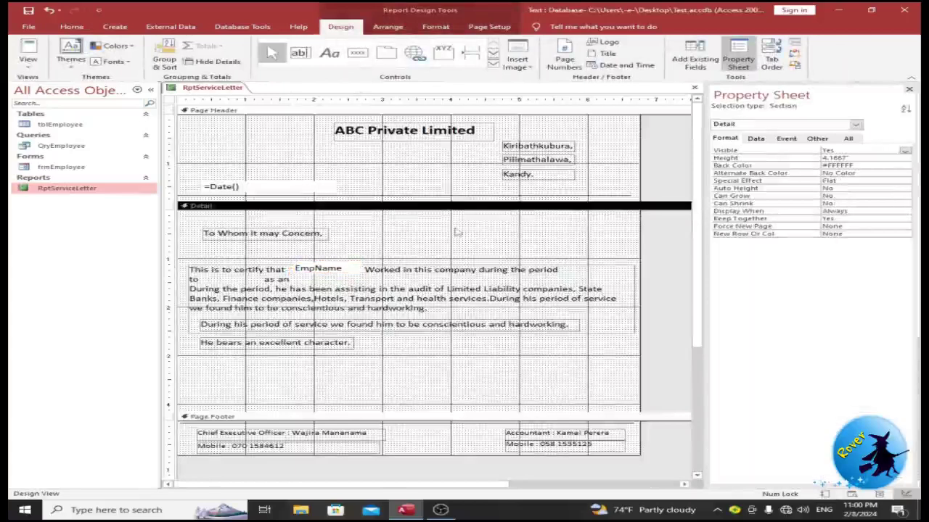
Duplicate the EmpName text box and place the copy directly after "during the period" on the same line
click(328, 267)
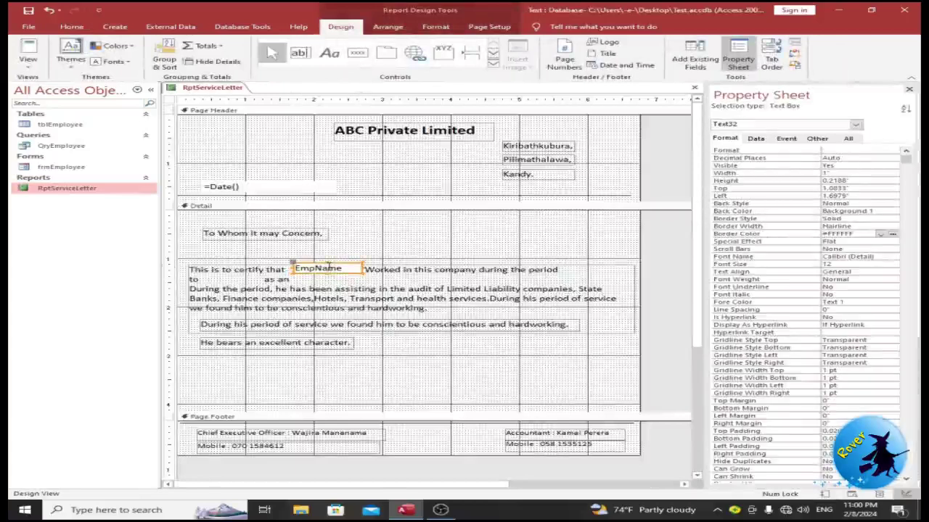
key(ctrl+c)
key(ctrl+v)
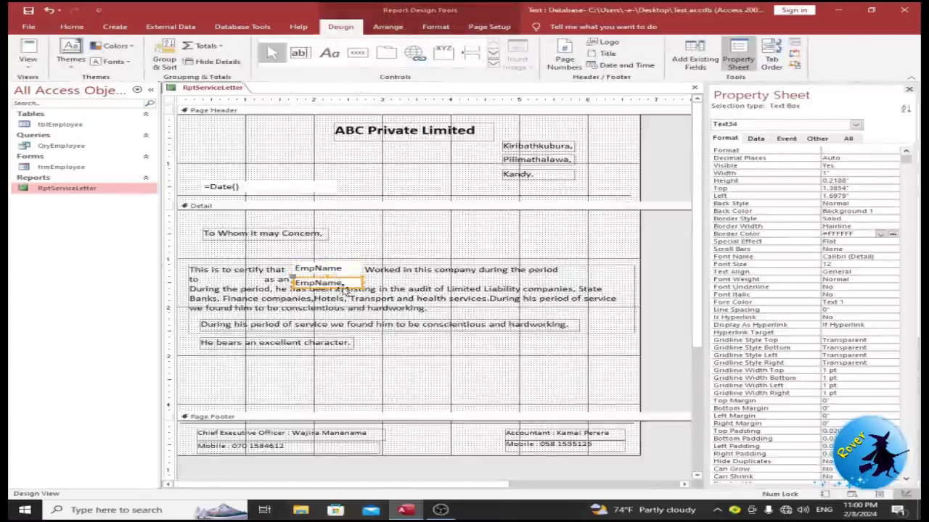
drag(495, 288, 609, 276)
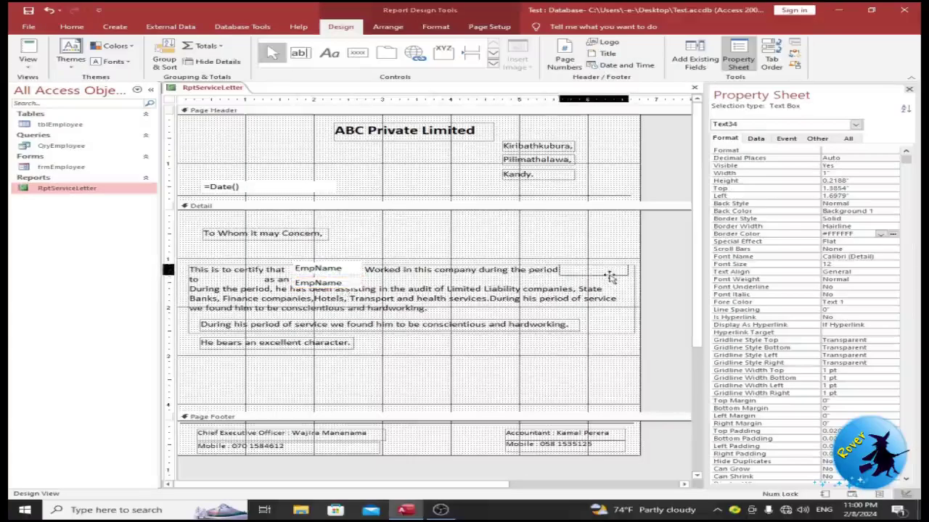
drag(610, 275, 613, 269)
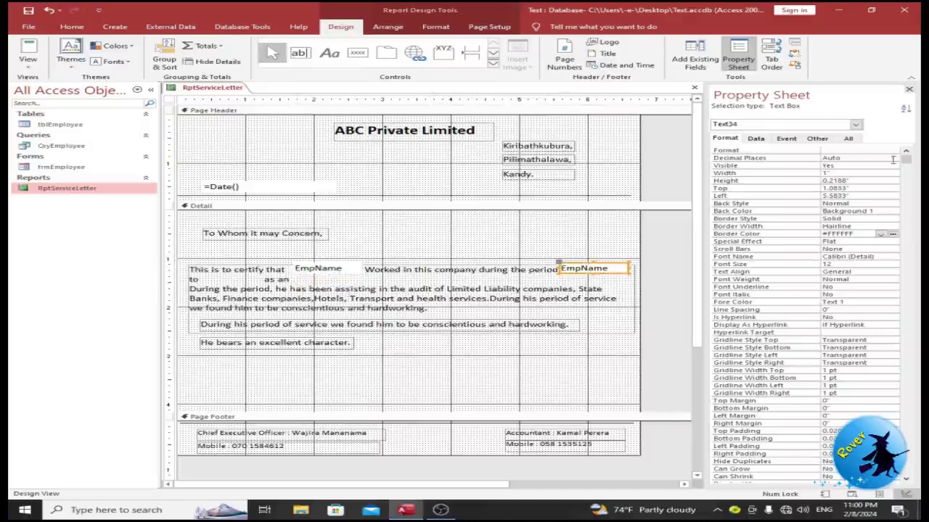
Bind the copied text box after "during the period" to the AppDate field as its Control Source
click(755, 138)
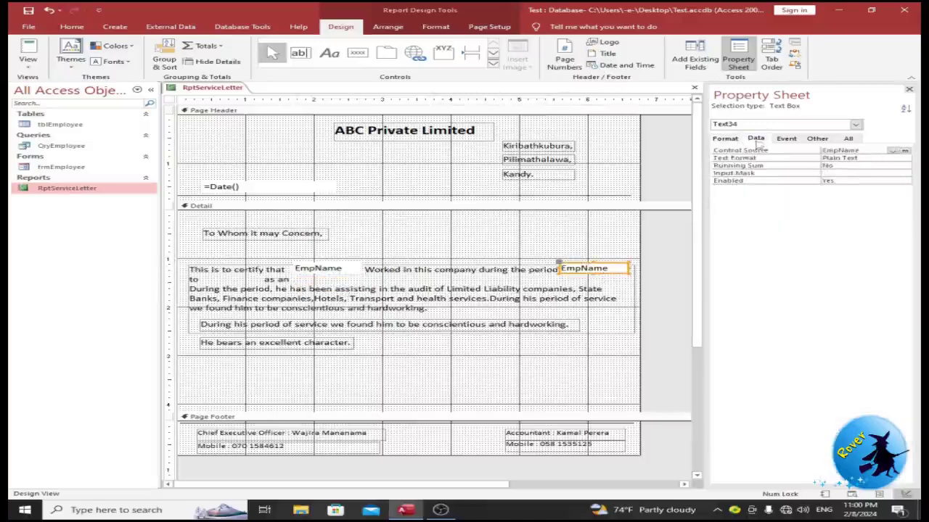
click(893, 150)
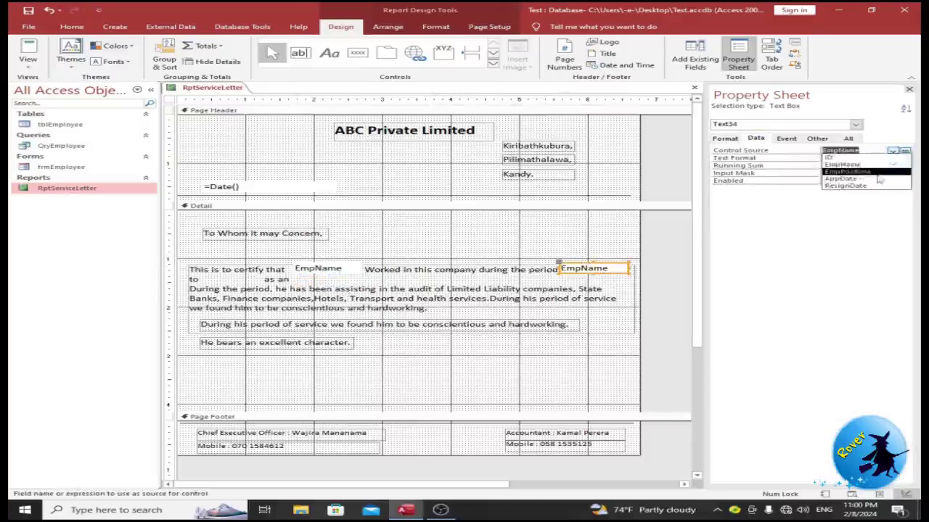
click(874, 179)
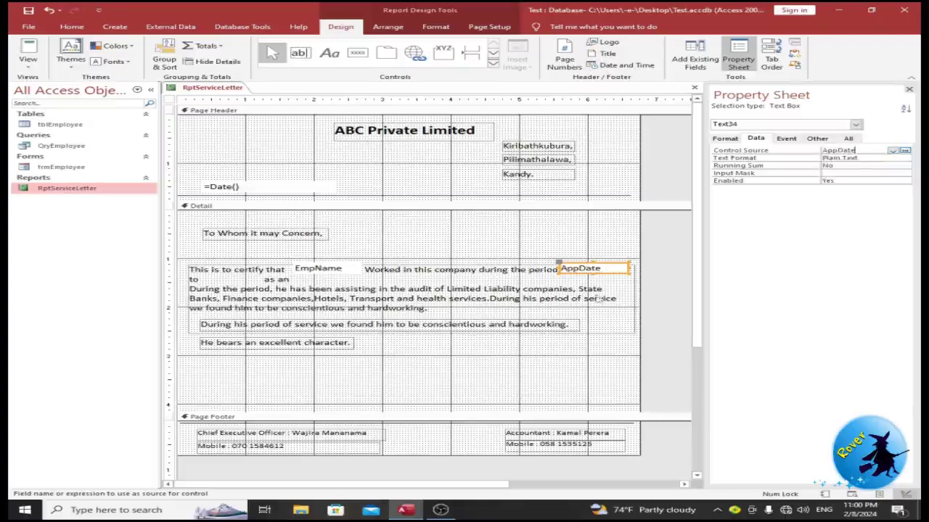
click(571, 248)
Duplicate the AppDate text box and place the copy in the gap between "to" and "as an"
click(597, 269)
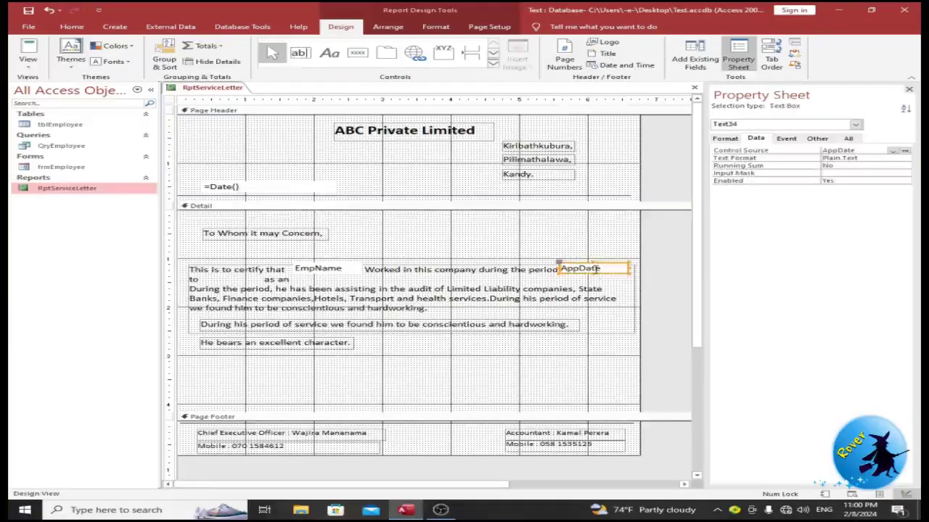
key(ctrl+c)
key(ctrl+v)
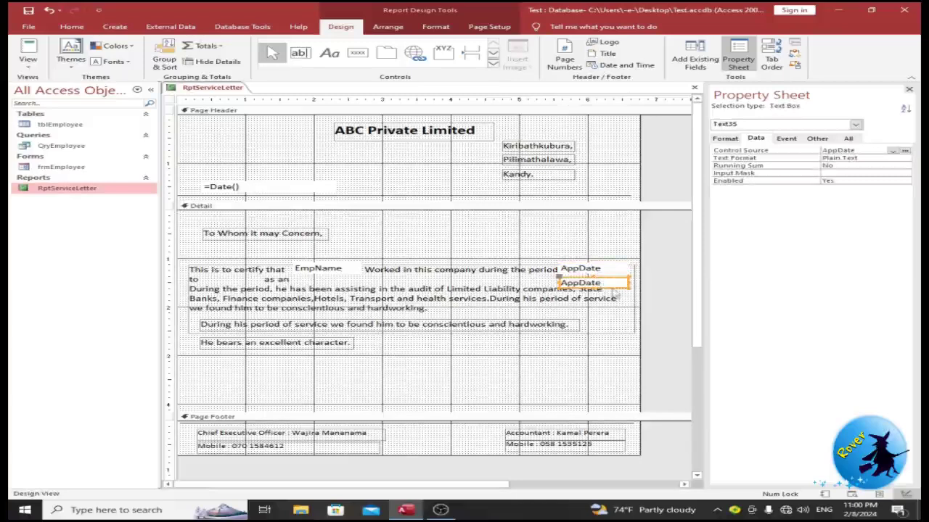
drag(614, 293, 253, 283)
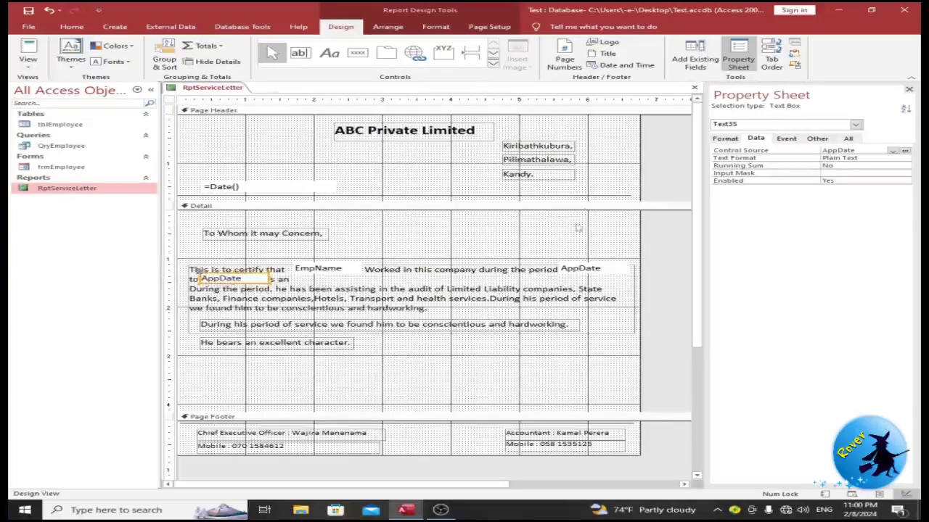
Bind the text box after "to" to ResignDate, and narrow and lower it to fit before "as an"
click(892, 150)
click(849, 181)
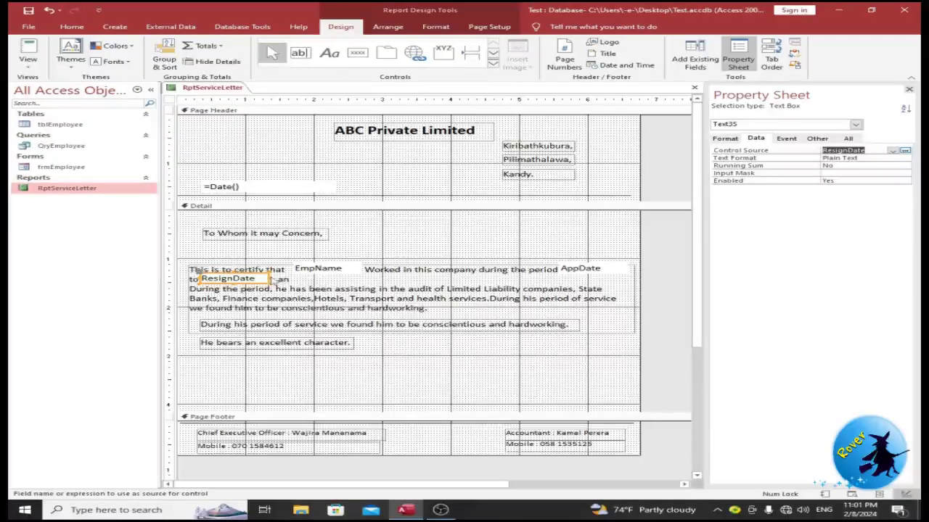
drag(270, 279, 255, 278)
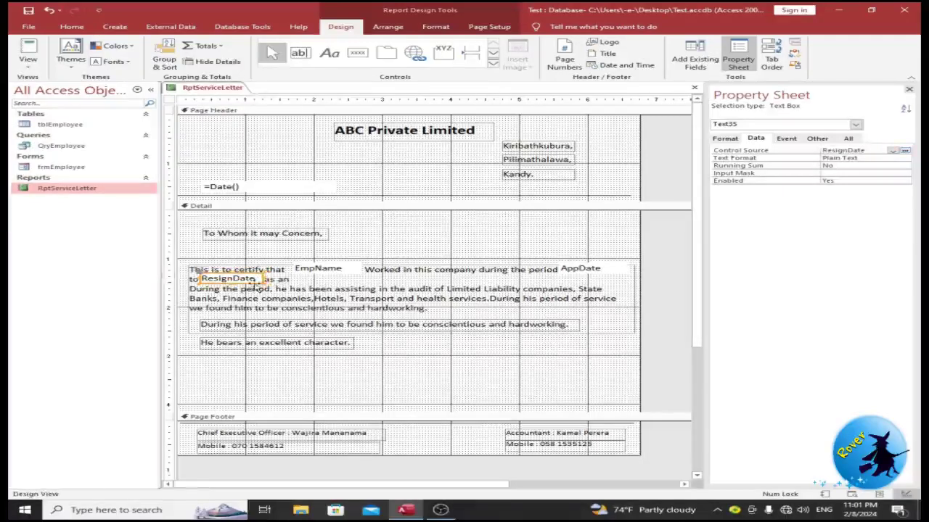
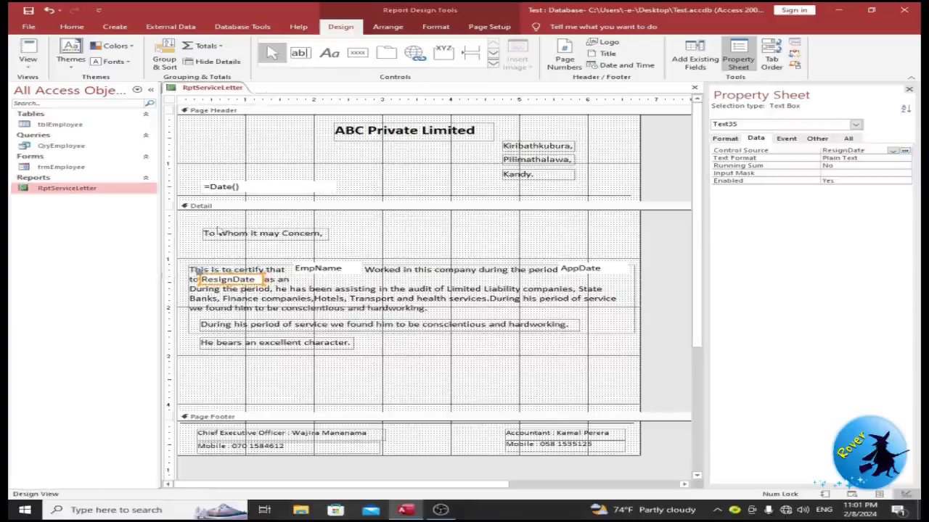
click(348, 233)
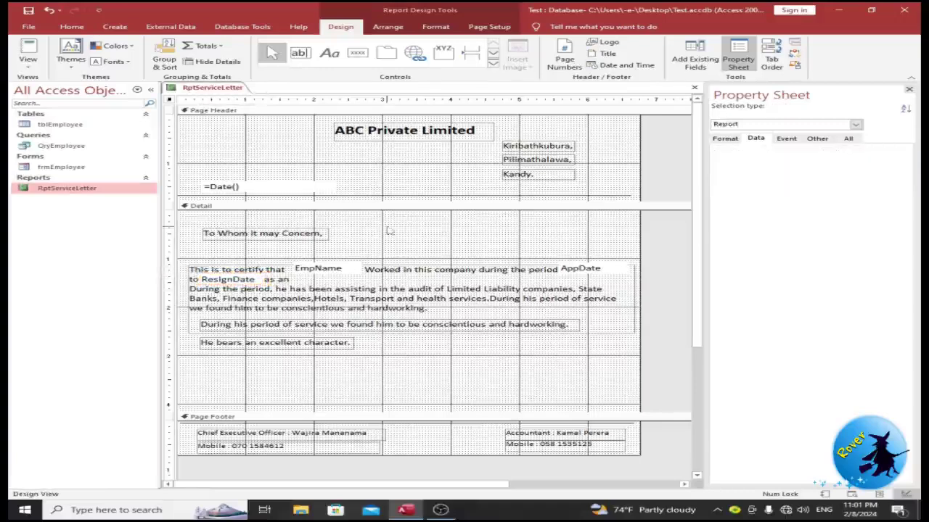
Duplicate the EmpName text box and place the copy directly after "as an" on the second line
click(336, 267)
key(ctrl+c)
key(ctrl+v)
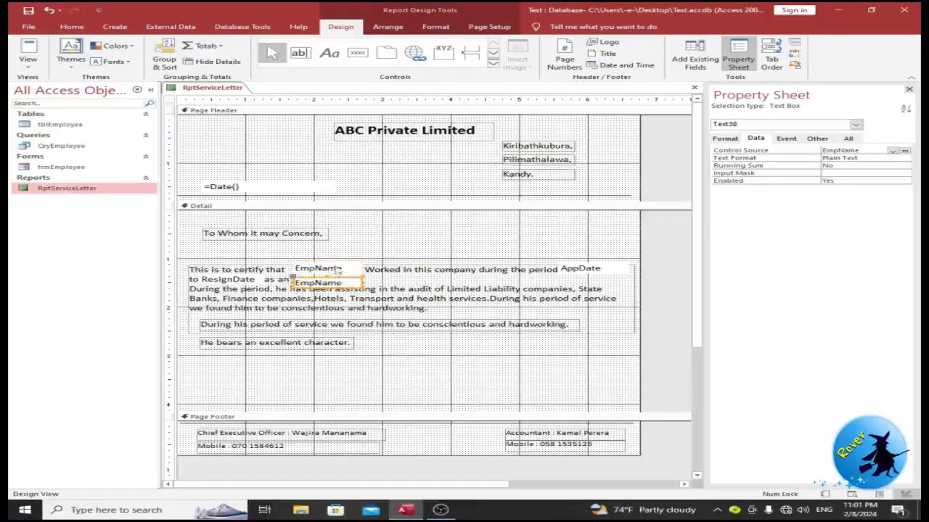
drag(349, 288, 347, 279)
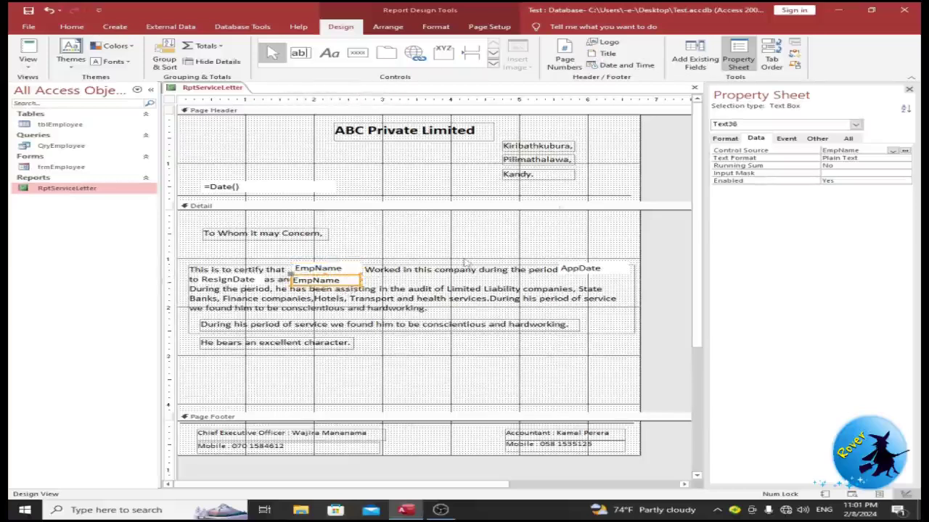
Bind the copied text box after "as an" to the EmpPosition field as its Control Source
click(890, 150)
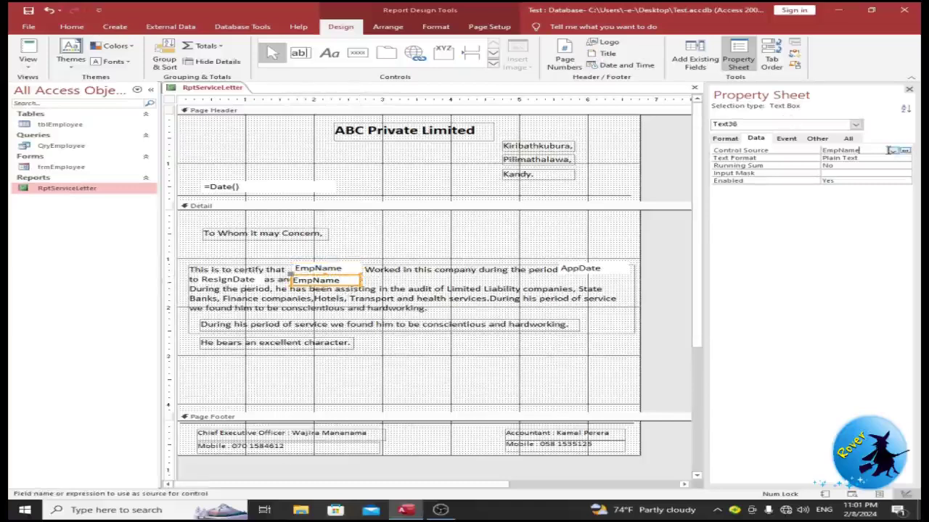
click(895, 151)
click(849, 176)
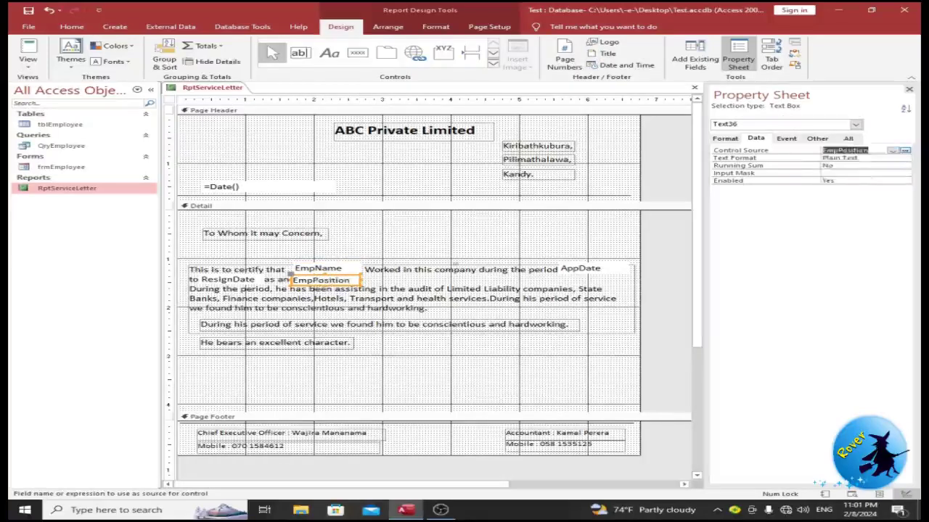
click(439, 224)
Preview the letter in Report View, switch to Layout View and raise the EmpPosition text box level with "as an"
click(27, 52)
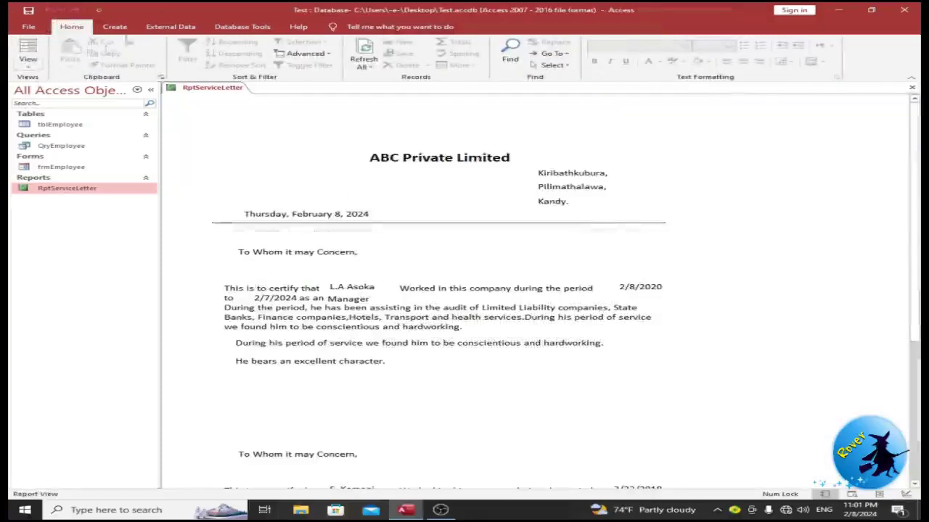
click(41, 67)
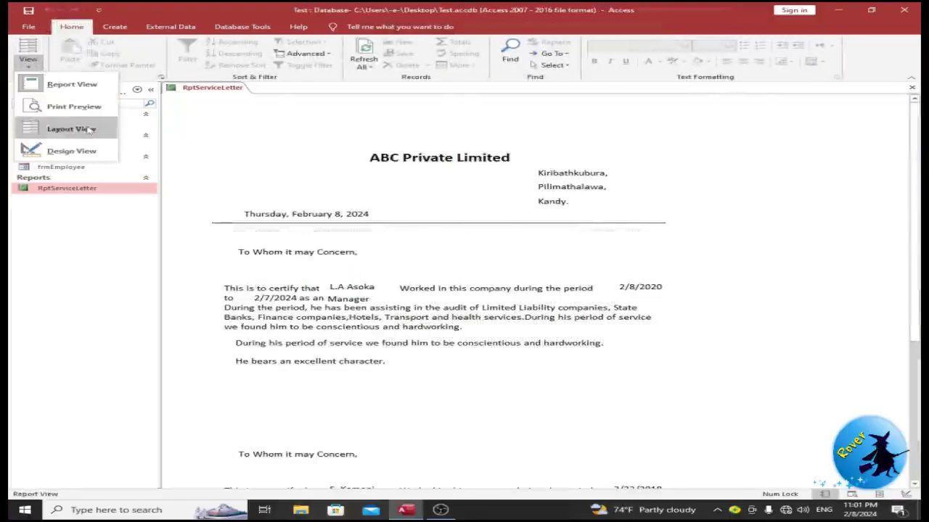
click(73, 128)
click(348, 299)
click(314, 300)
click(353, 300)
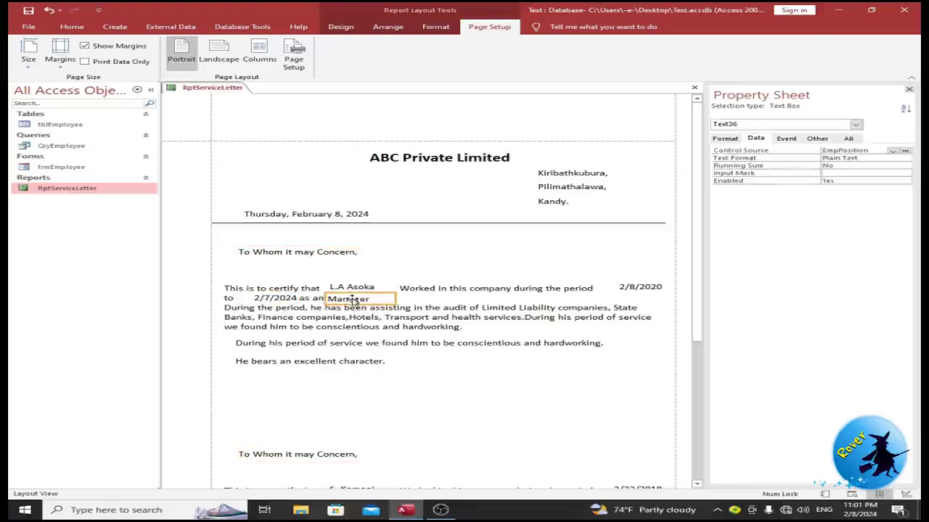
Adjust the ResignDate text box's position and left edge so it fits between "to" and "as an"
click(264, 299)
drag(265, 300, 256, 299)
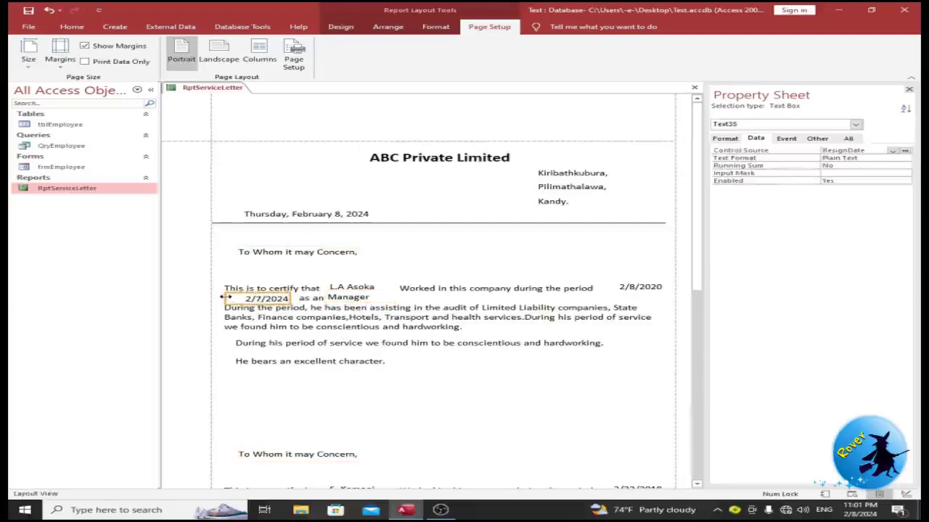
drag(225, 298, 239, 297)
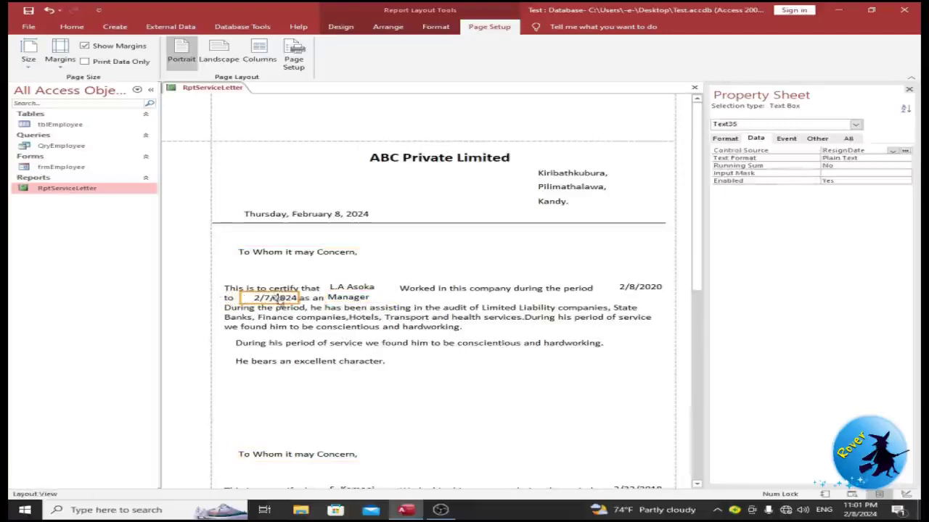
Left-align the contents of the ResignDate and AppDate text boxes
click(65, 32)
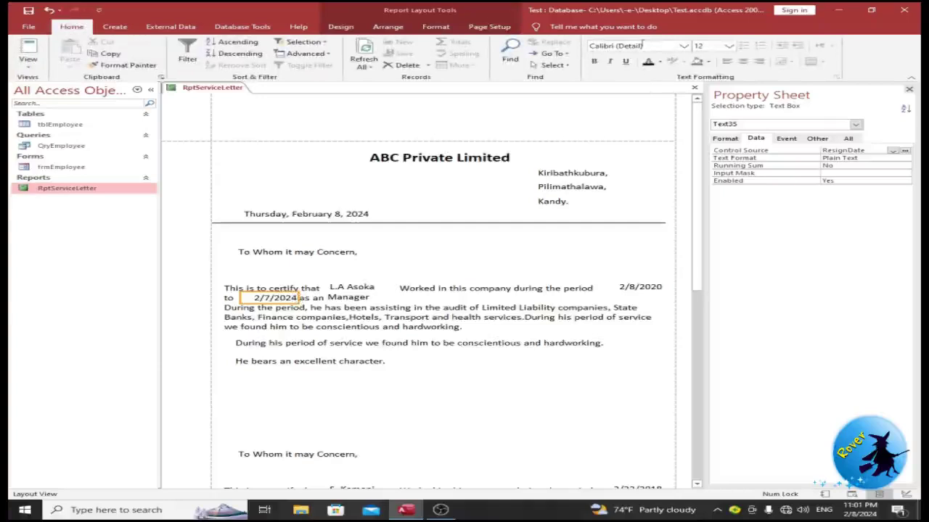
click(729, 62)
click(499, 276)
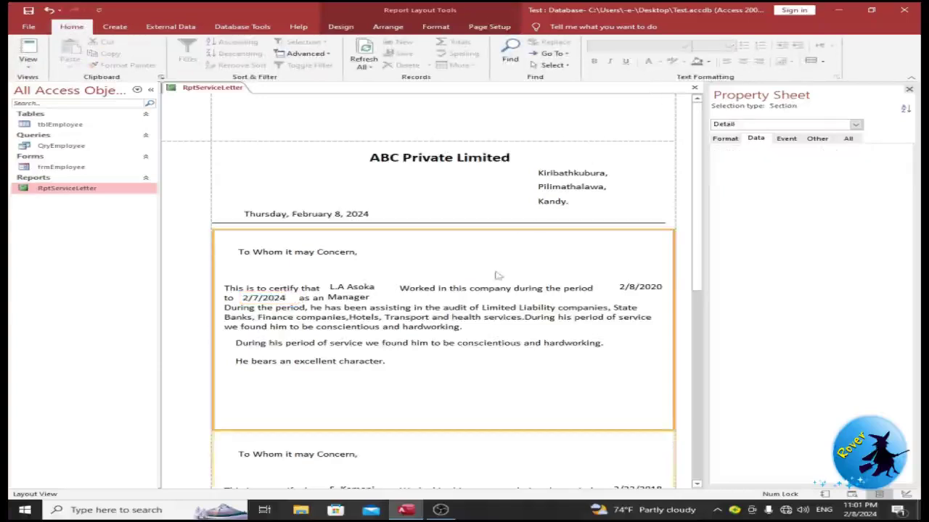
click(634, 288)
click(728, 61)
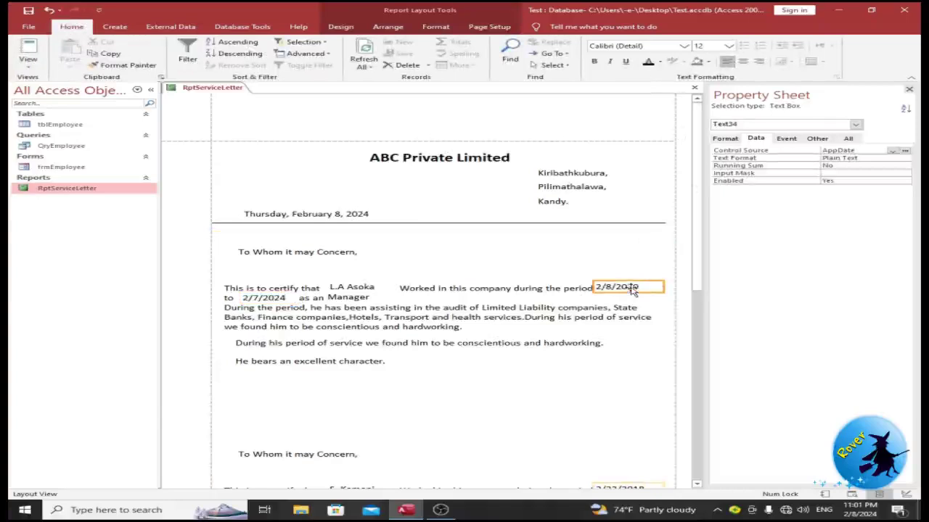
click(584, 266)
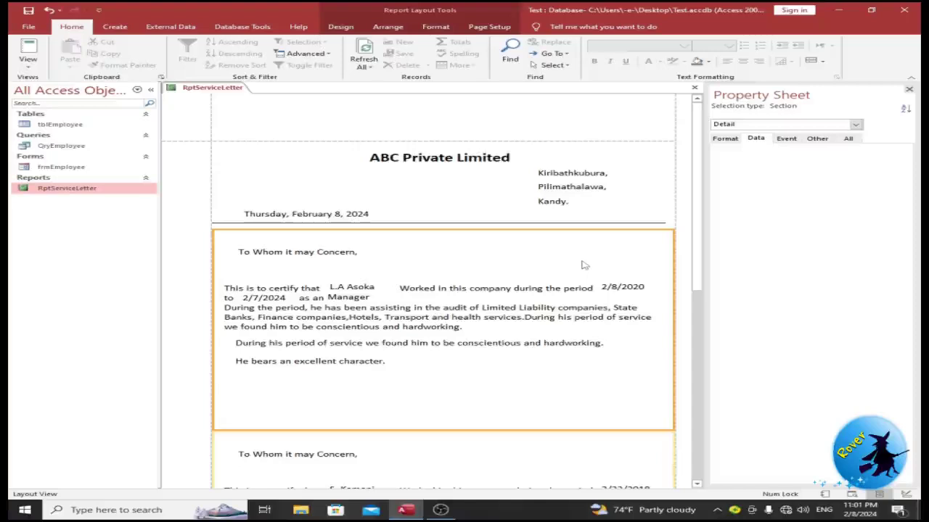
Return the service letter report to Design View and close it
click(447, 124)
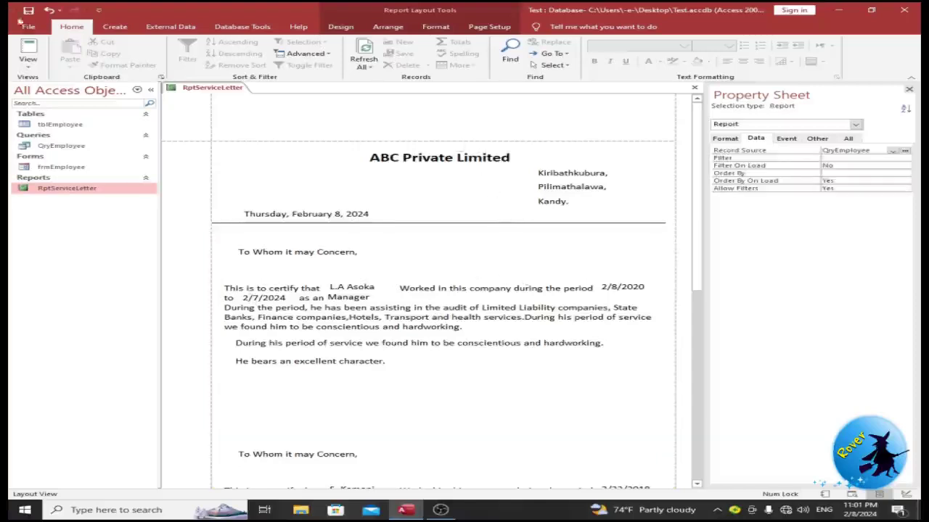
right_click(244, 118)
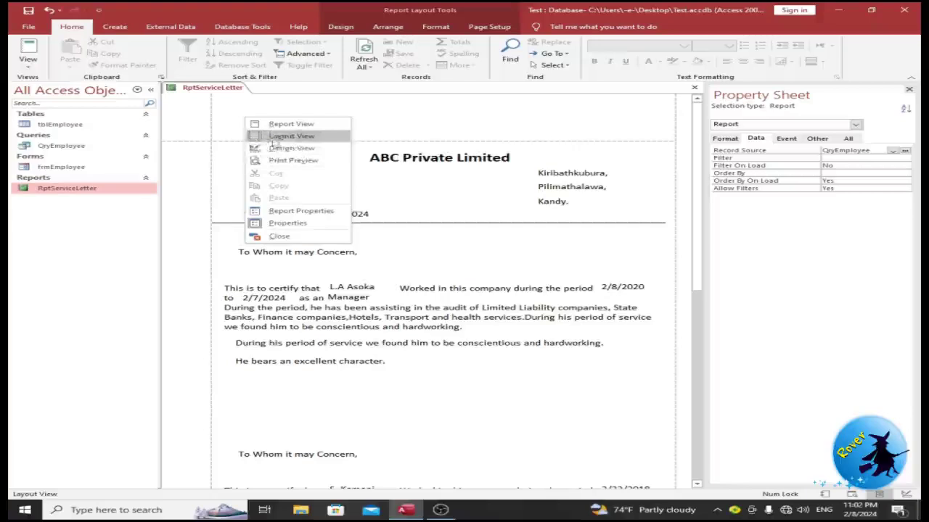
click(282, 148)
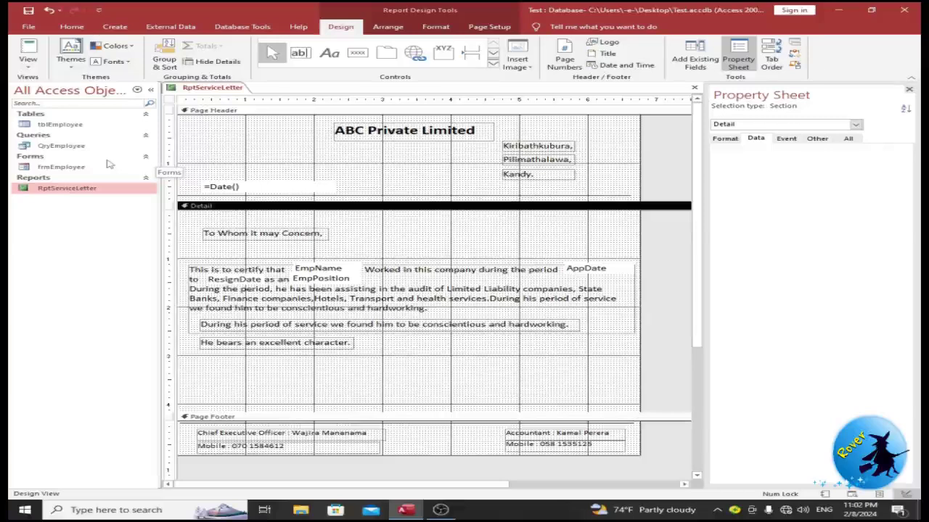
right_click(223, 93)
click(254, 120)
Add the criteria [Please Enter Employee ID] to the ID field of QryEmployee in Design View and run the query
double_click(72, 147)
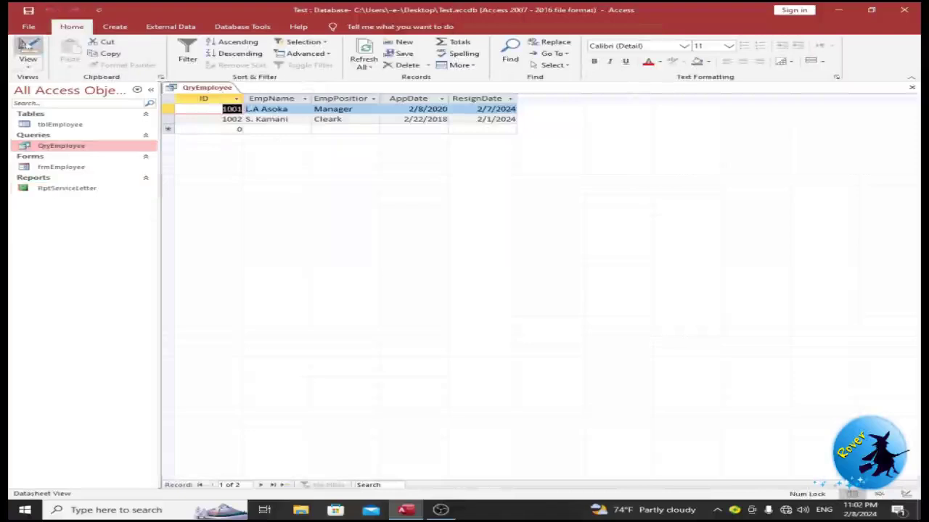
click(25, 48)
click(233, 410)
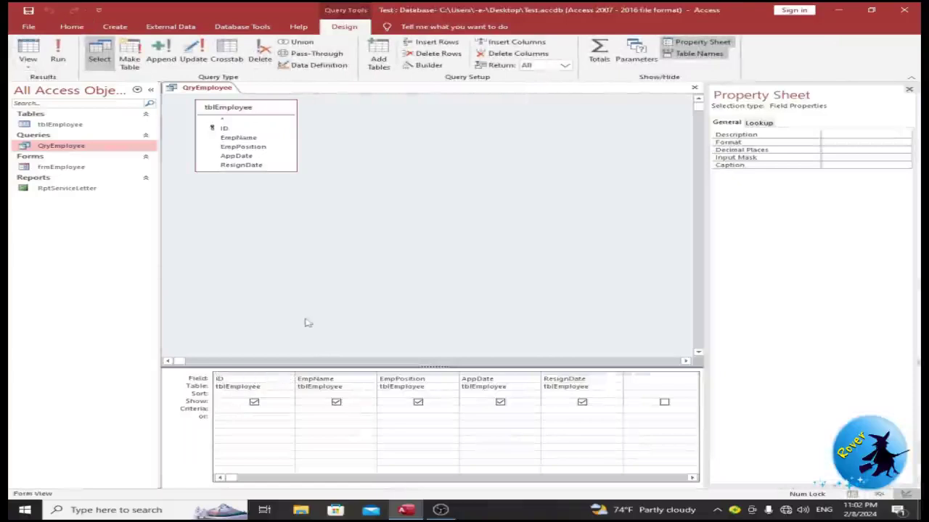
text([)
text(Enter Em)
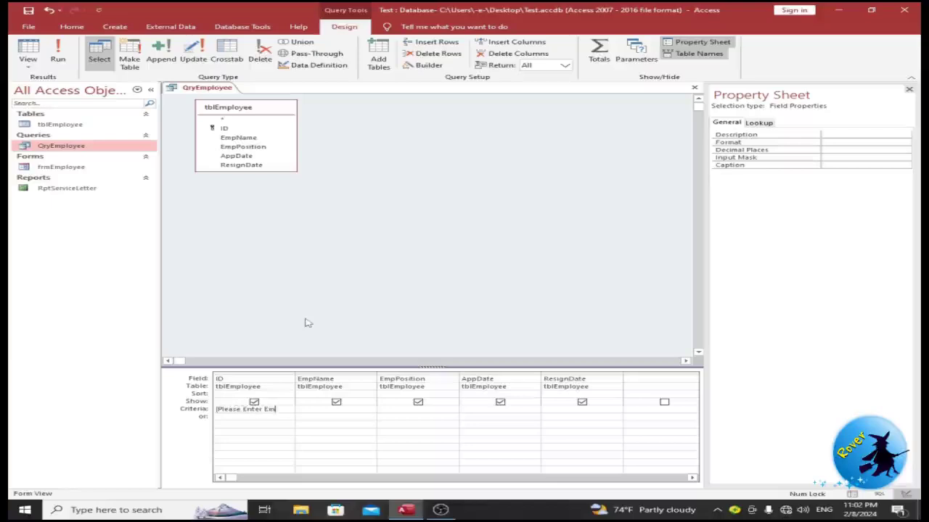
text(yee ID])
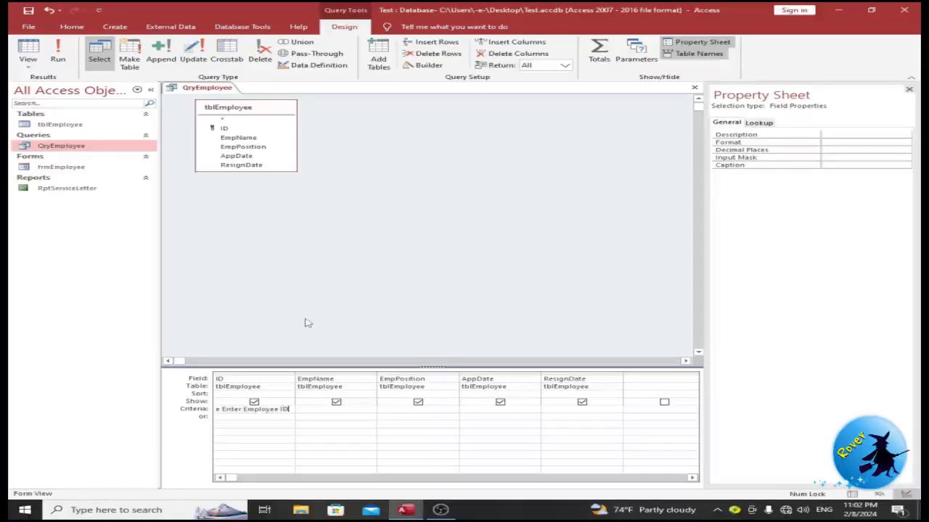
key(Home)
click(309, 283)
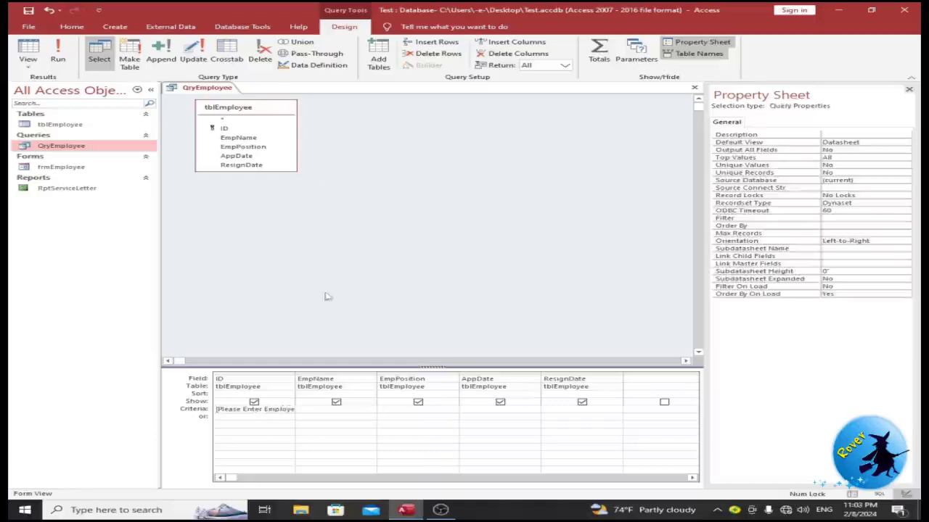
click(58, 62)
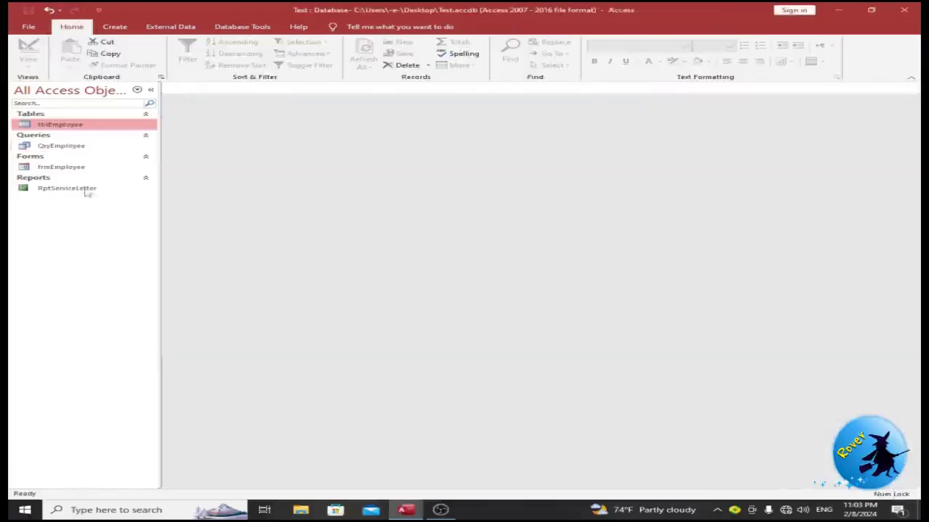
Open RptServiceLetter, enter the manager's employee ID at the prompt, review the letter and close it
double_click(86, 189)
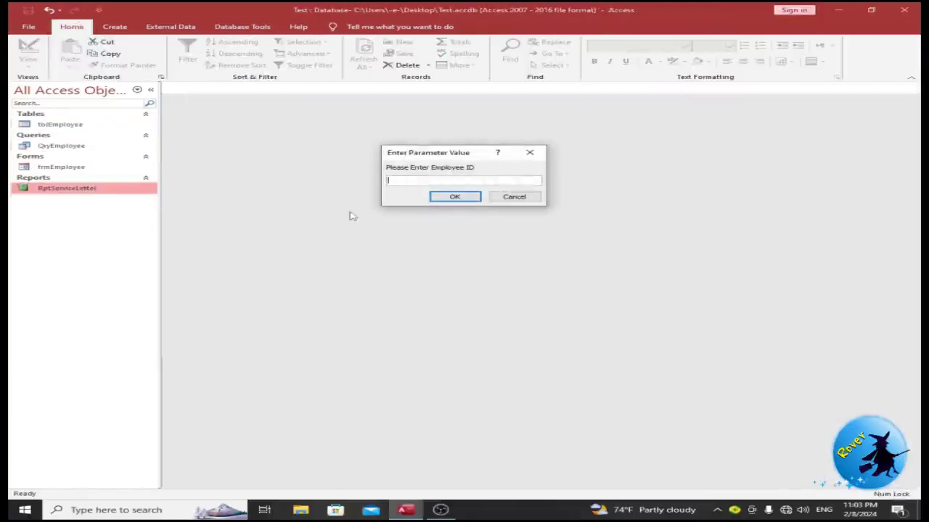
text(1001)
key(Return)
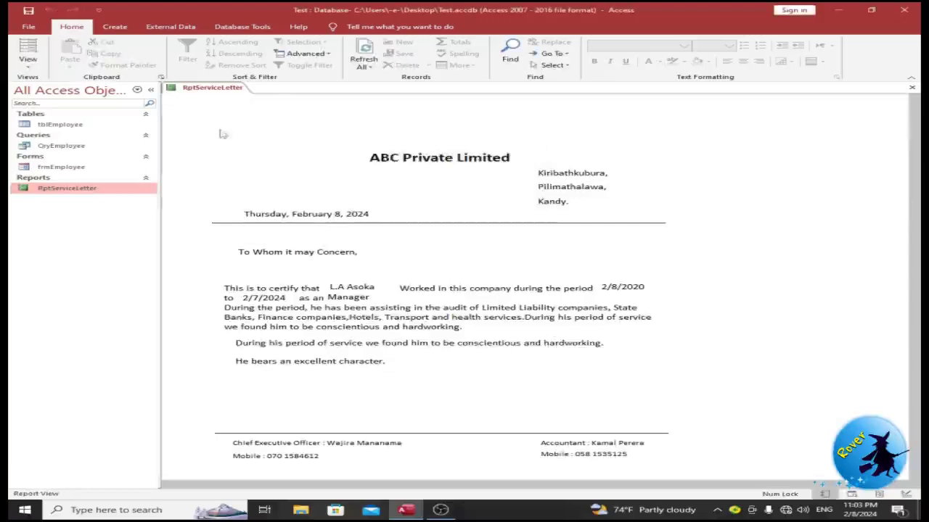
right_click(211, 99)
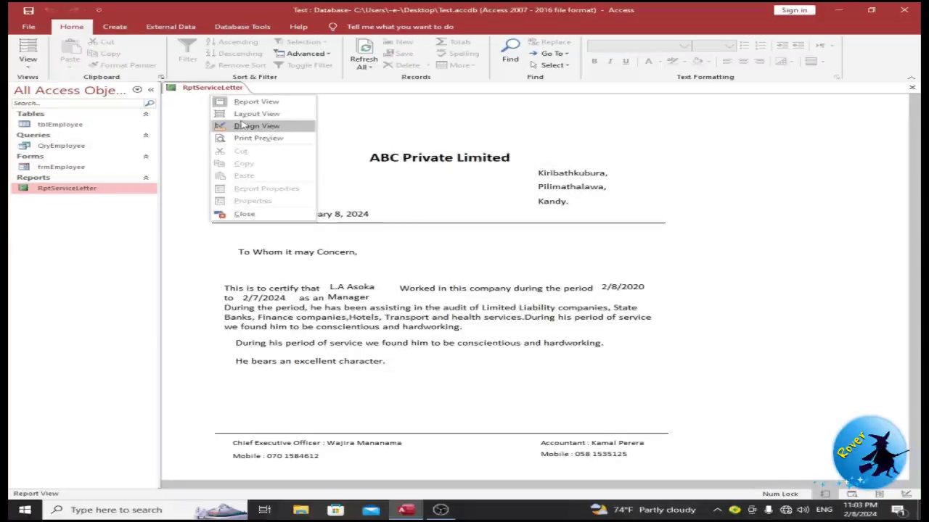
right_click(199, 91)
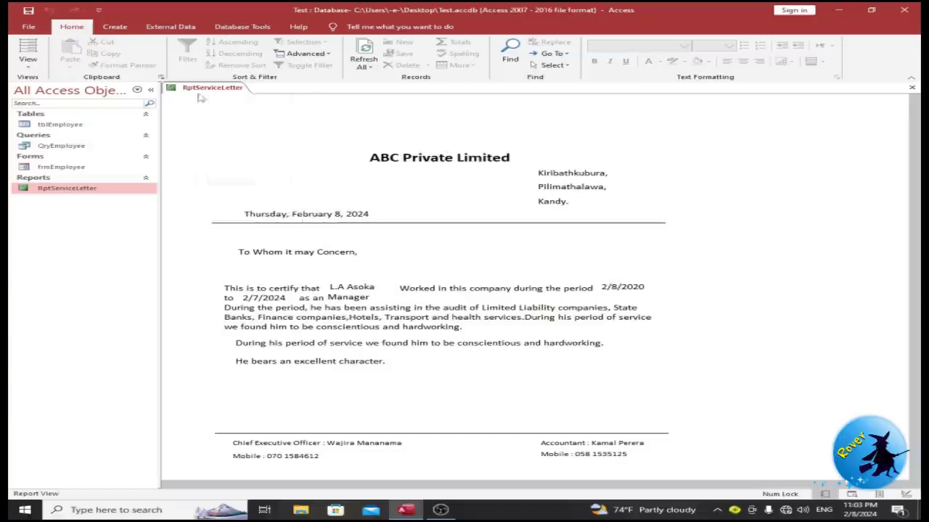
click(234, 114)
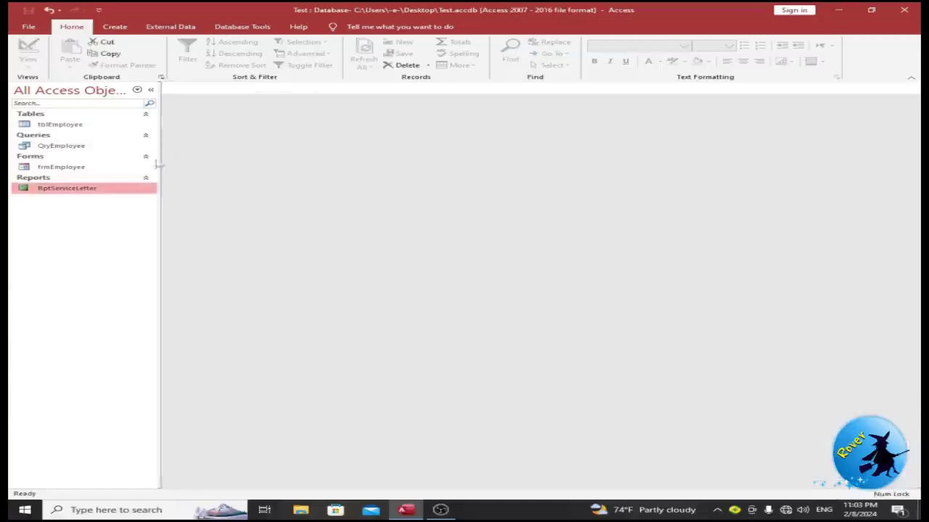
Open frmEmployee in Design View and place a command button below the EmpPosition field, beside AppDate
double_click(62, 168)
right_click(494, 380)
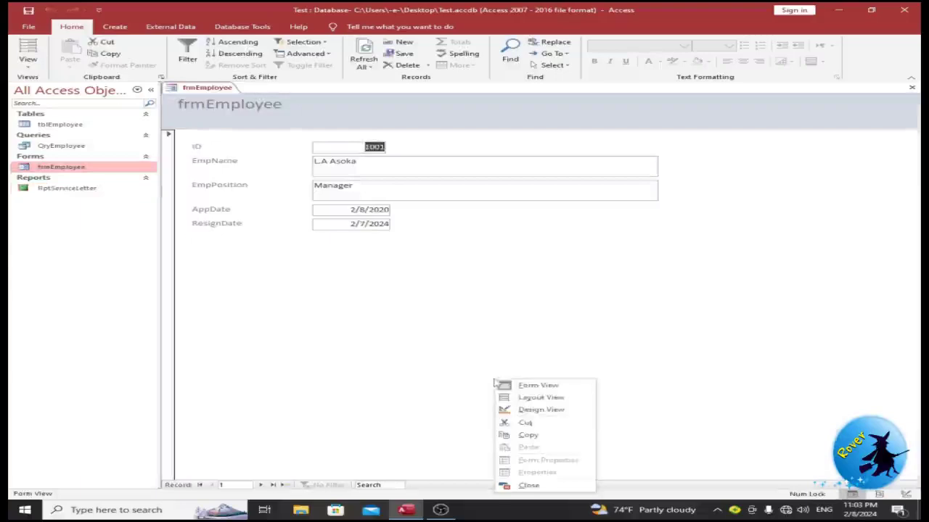
click(534, 411)
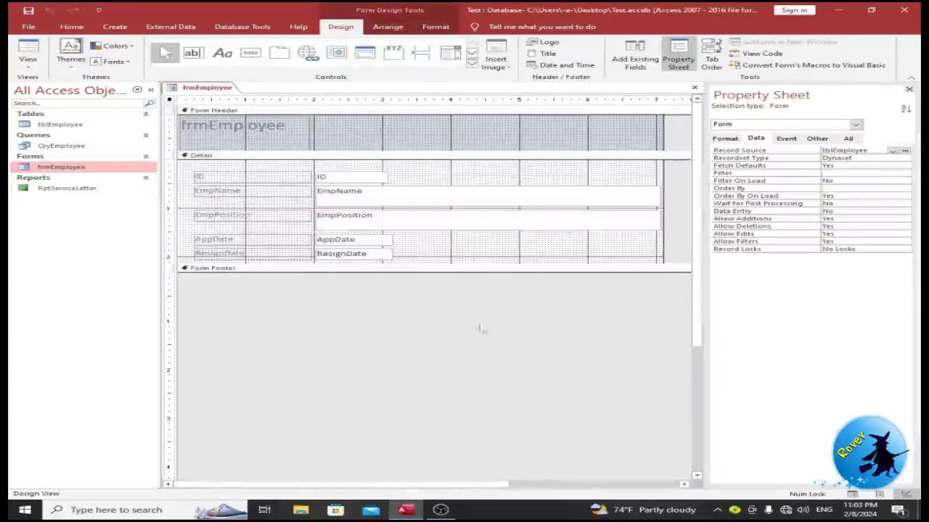
click(250, 52)
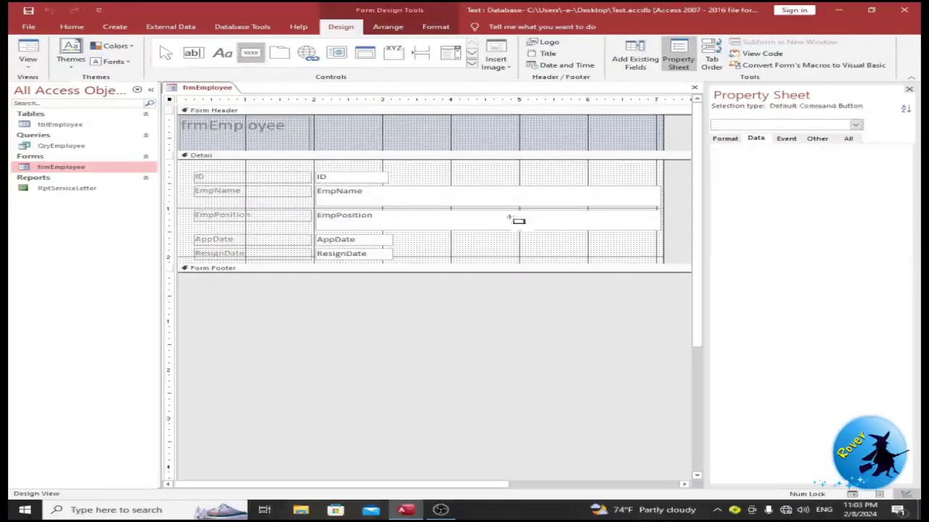
click(474, 242)
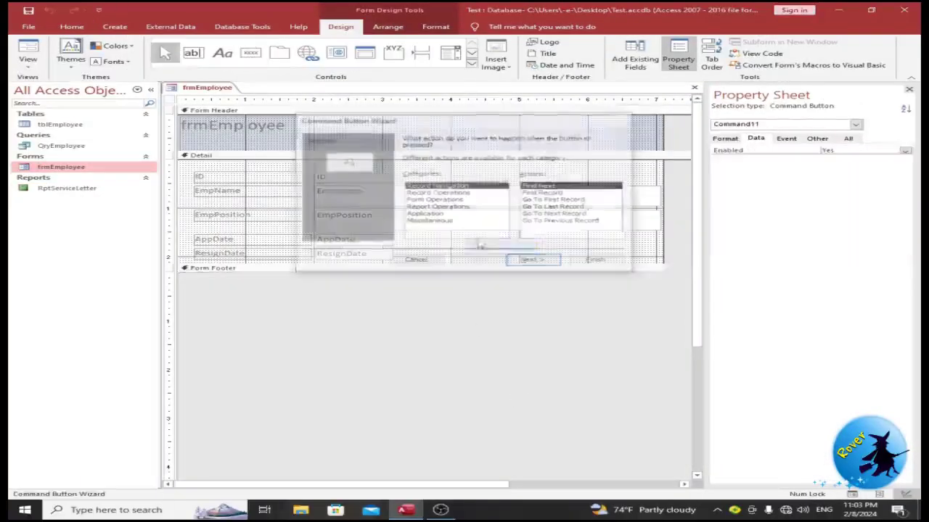
Make the command button preview RptServiceLetter through Report Operations, with the text label Preview Report, and make the button slightly taller
click(435, 201)
click(437, 207)
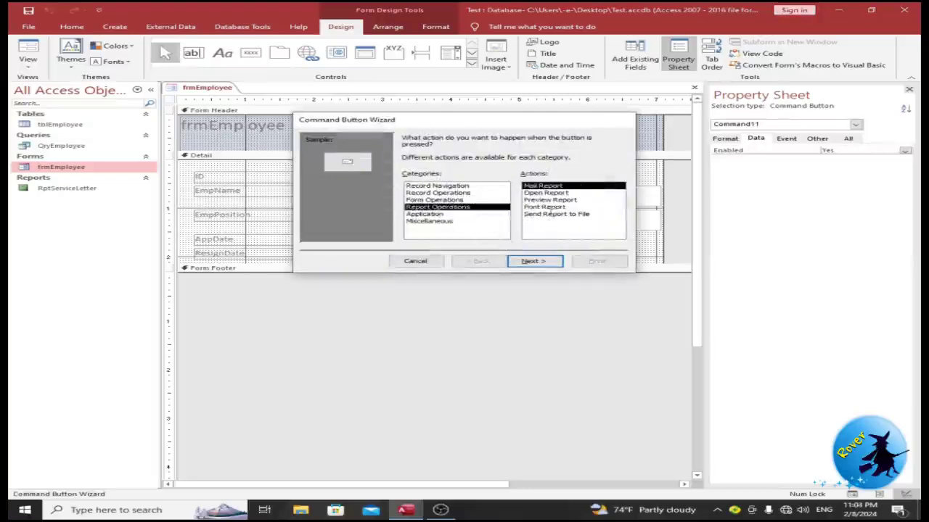
click(549, 200)
click(544, 262)
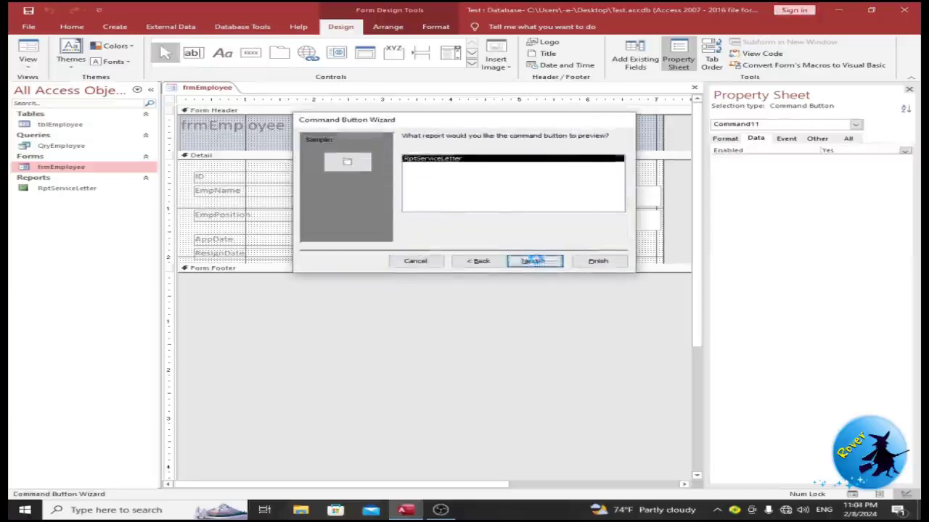
click(555, 262)
click(408, 179)
click(534, 261)
click(596, 261)
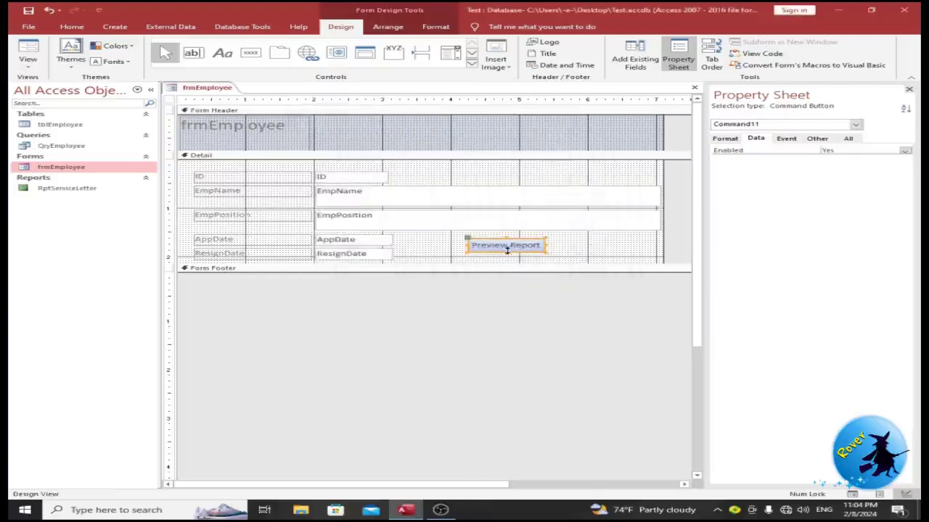
click(486, 307)
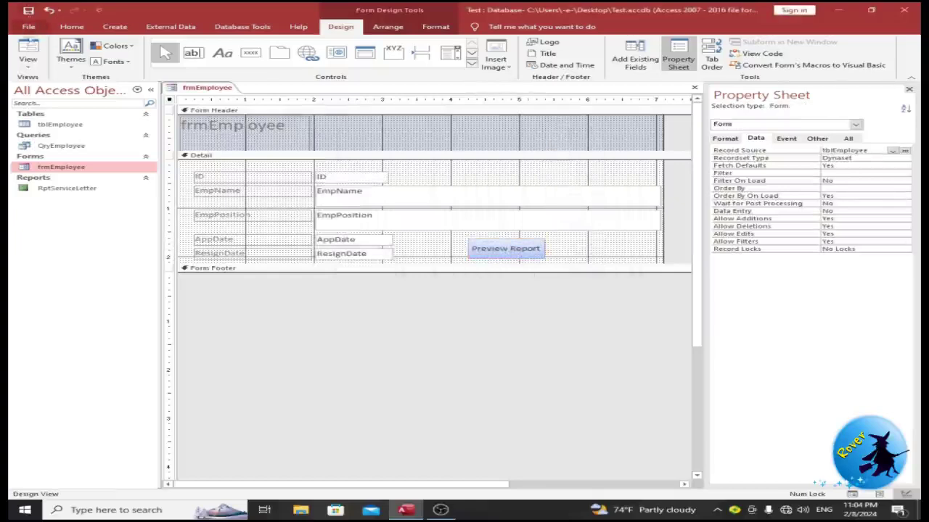
Switch frmEmployee to Form View and preview the service letter from its Preview Report button using the clerk's employee ID
click(27, 47)
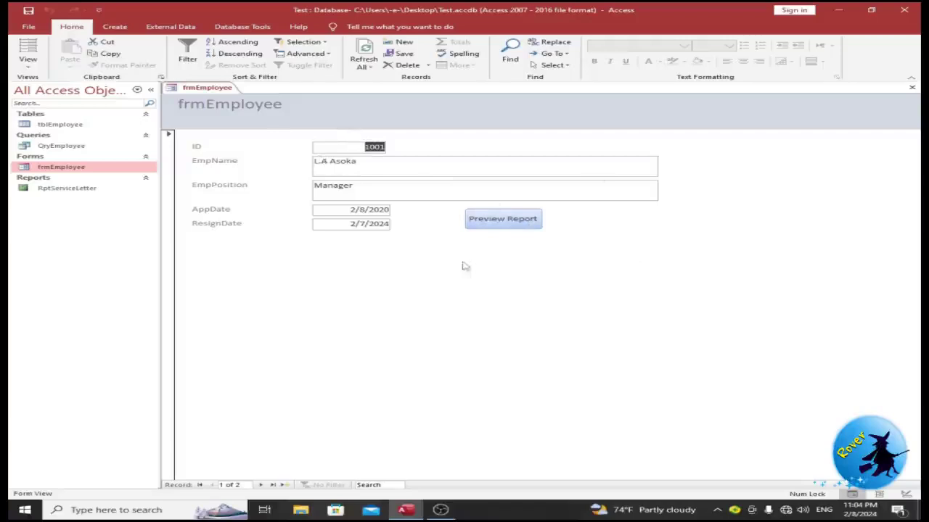
click(499, 228)
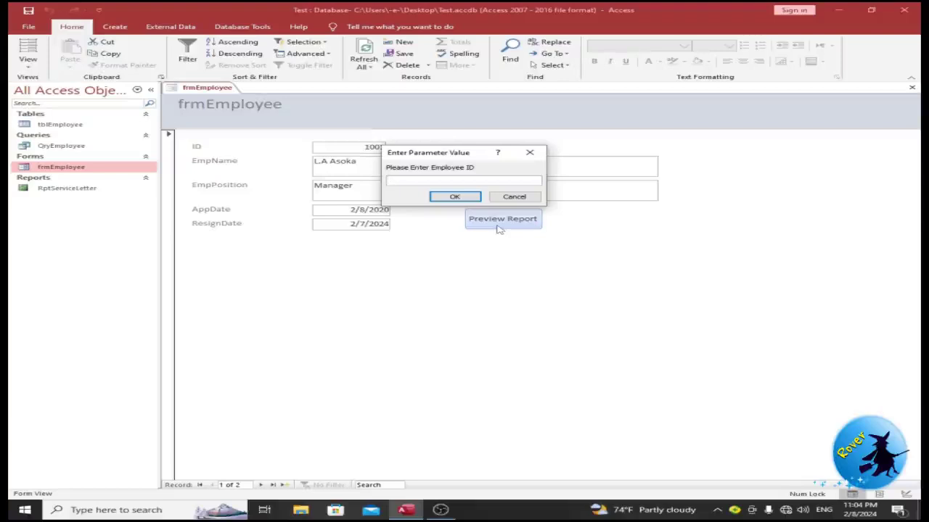
text(10)
click(455, 197)
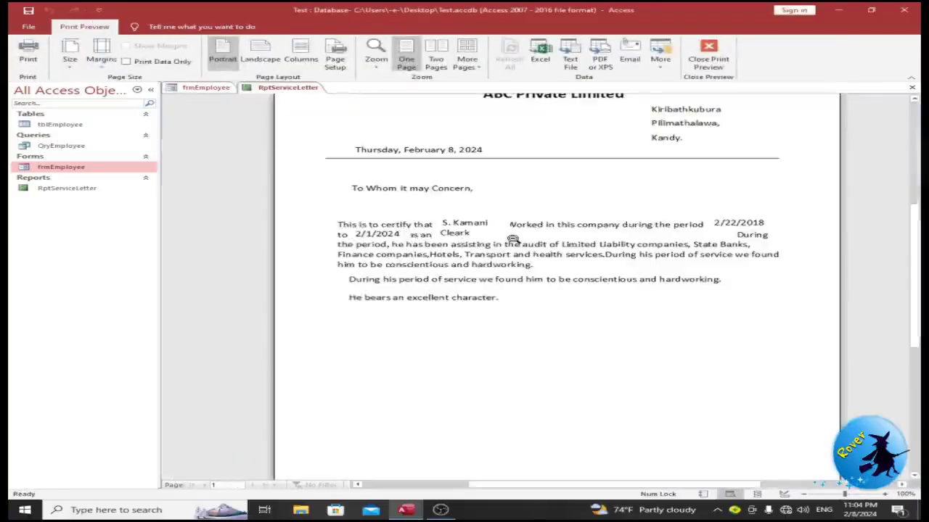
Switch the service letter to Layout View and shift the EmpPosition text box slightly to the right after "as an"
right_click(428, 245)
click(468, 265)
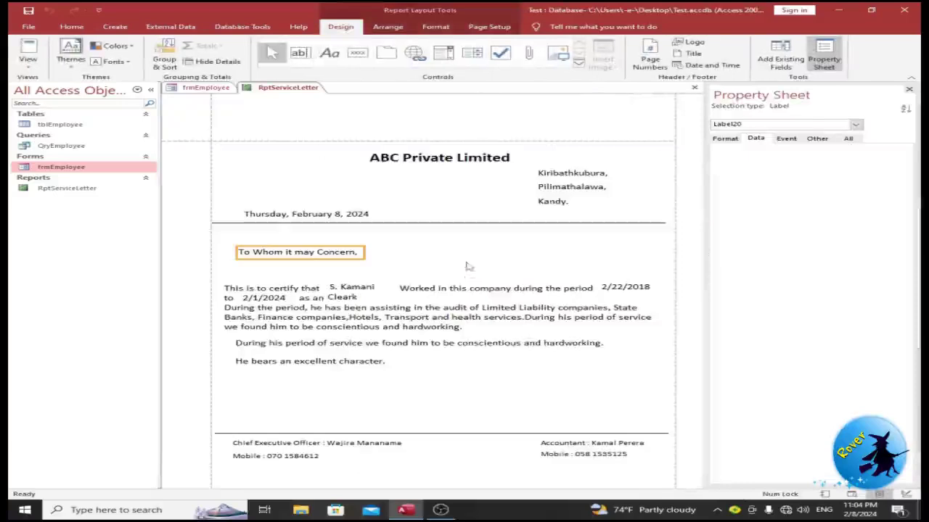
click(328, 298)
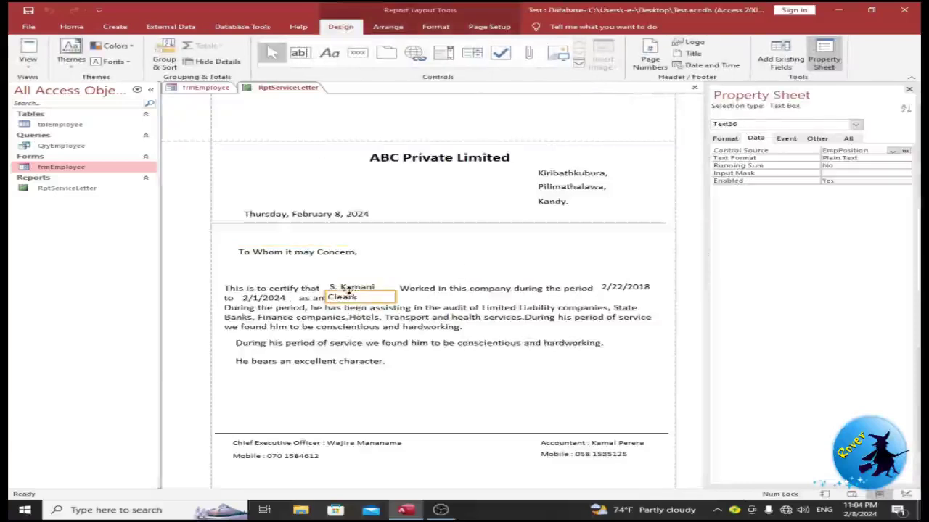
drag(356, 293, 357, 292)
click(356, 292)
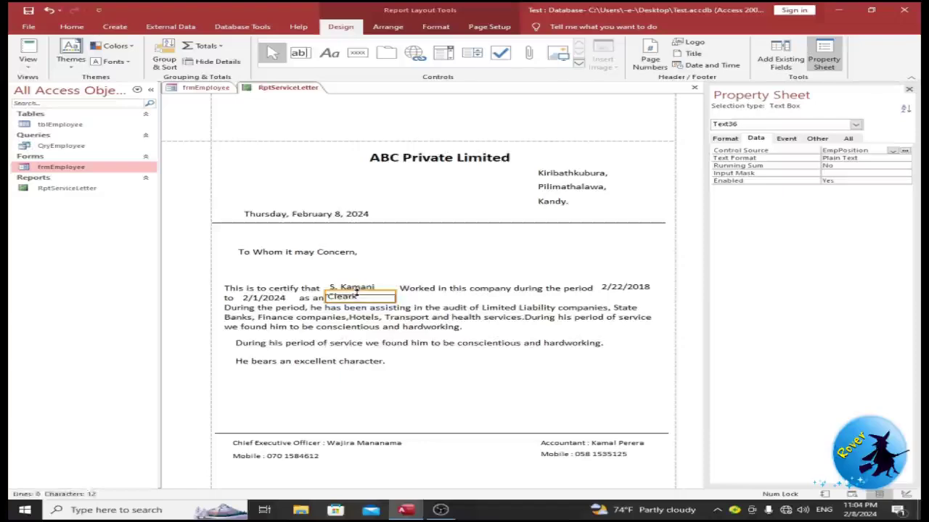
key(Escape)
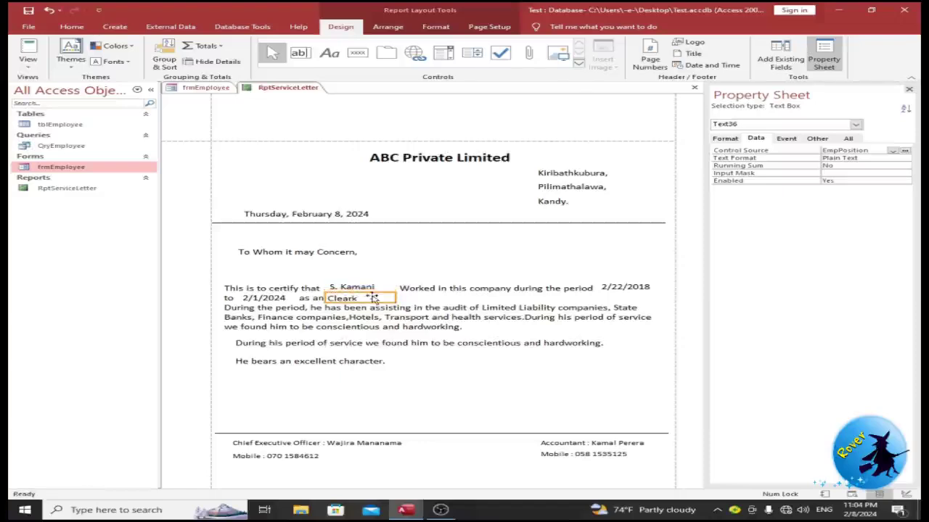
key(Tab)
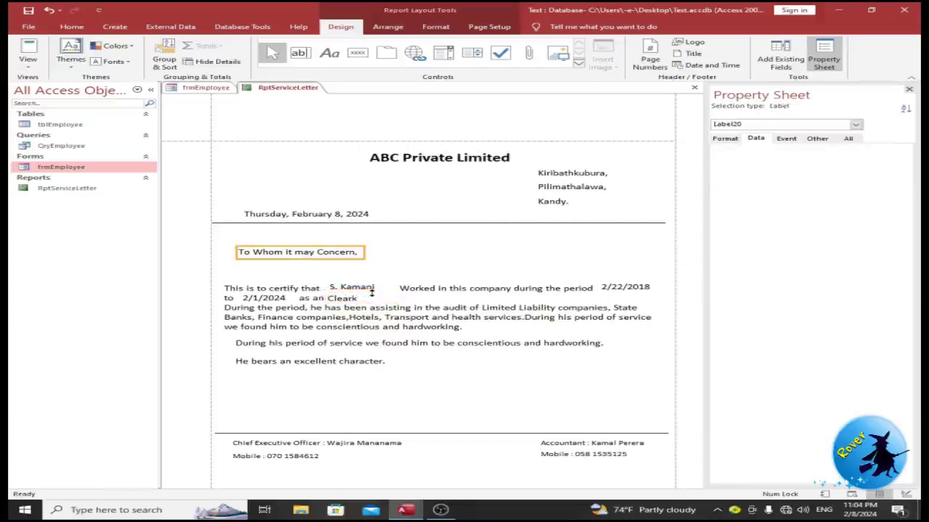
click(358, 293)
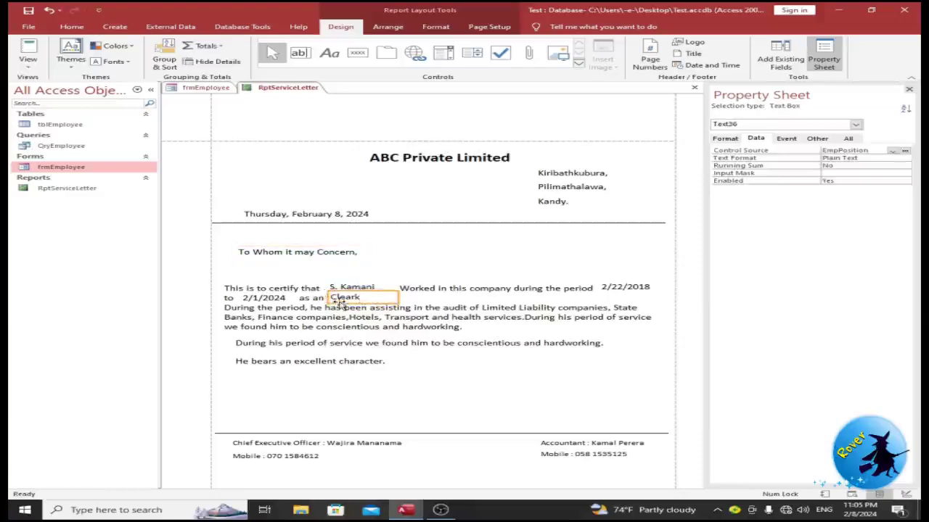
click(339, 319)
click(338, 300)
Change "as an" to "as a" in the certification paragraph and close the service letter report
click(323, 298)
double_click(319, 298)
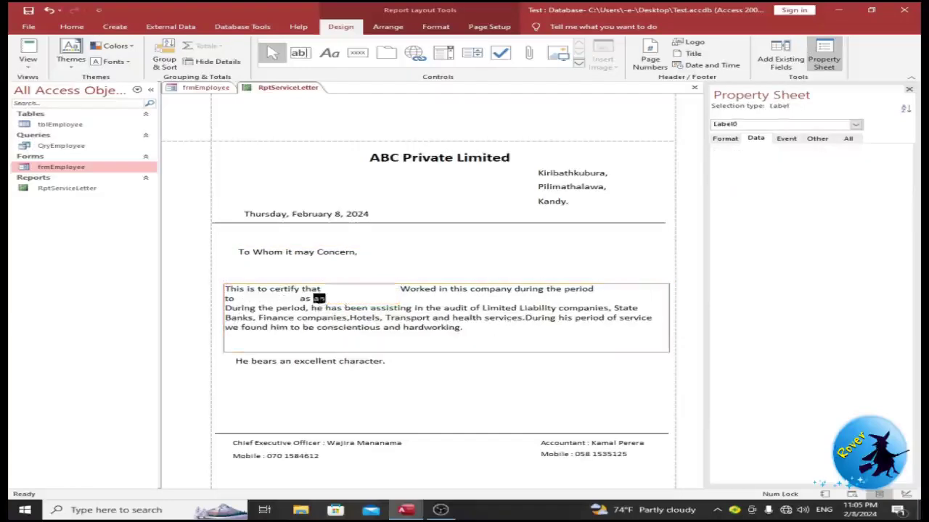
text(a)
click(341, 345)
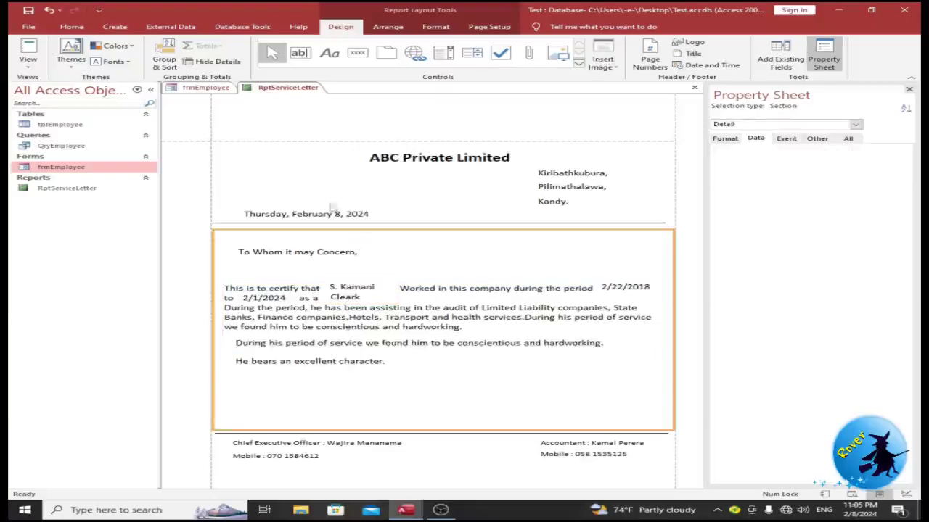
right_click(289, 89)
click(319, 108)
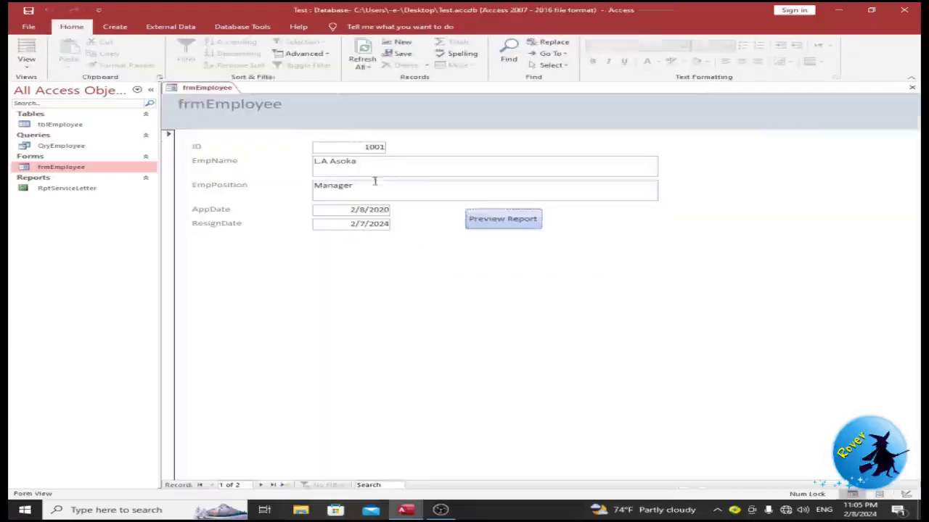
Preview the service letter from frmEmployee with the manager's employee ID, check the page at different zooms and select tblEmployee
click(479, 224)
text(1001)
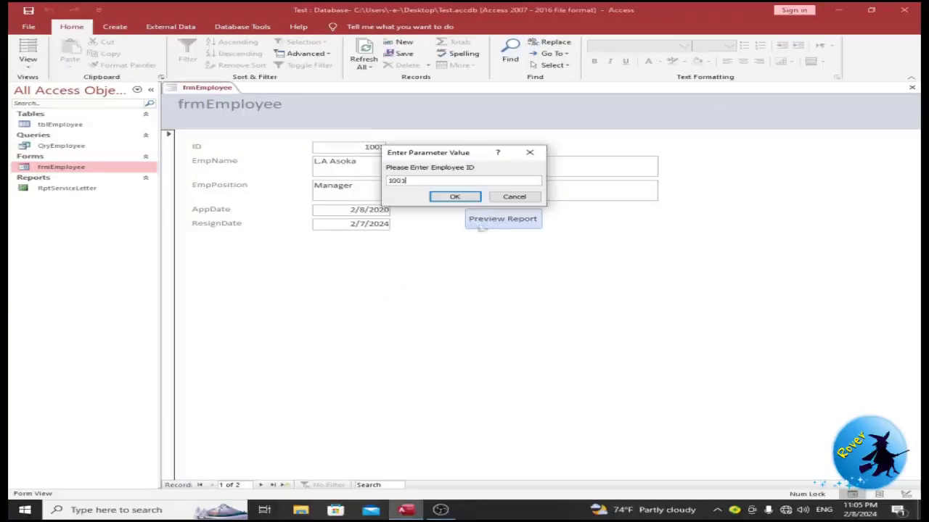
click(454, 196)
click(512, 290)
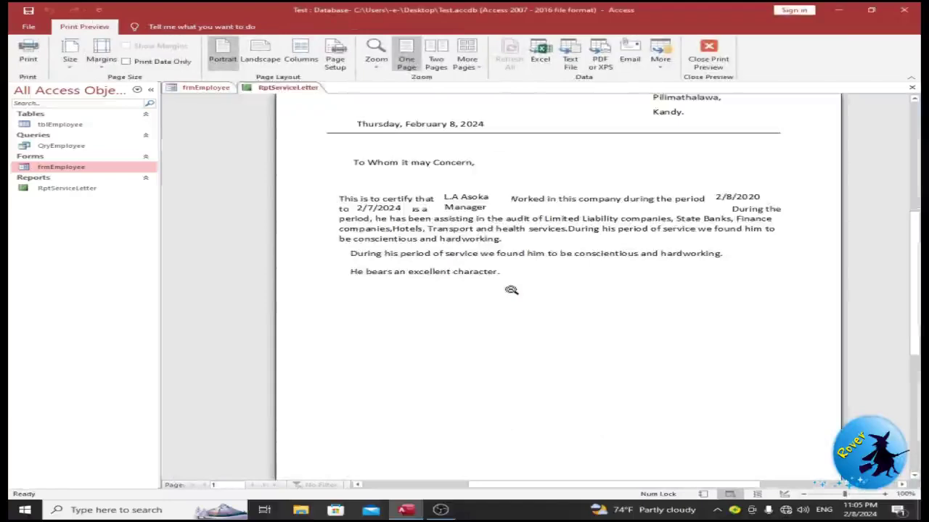
click(411, 210)
click(410, 213)
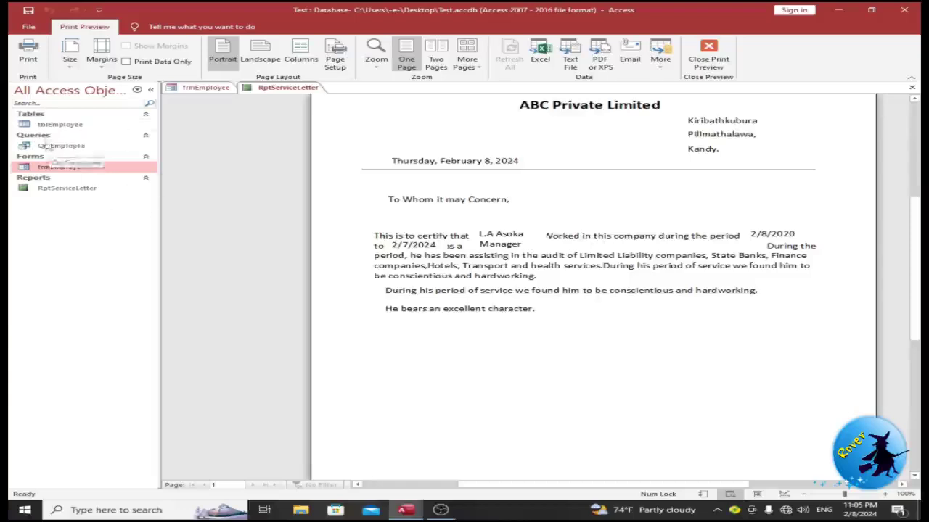
click(52, 125)
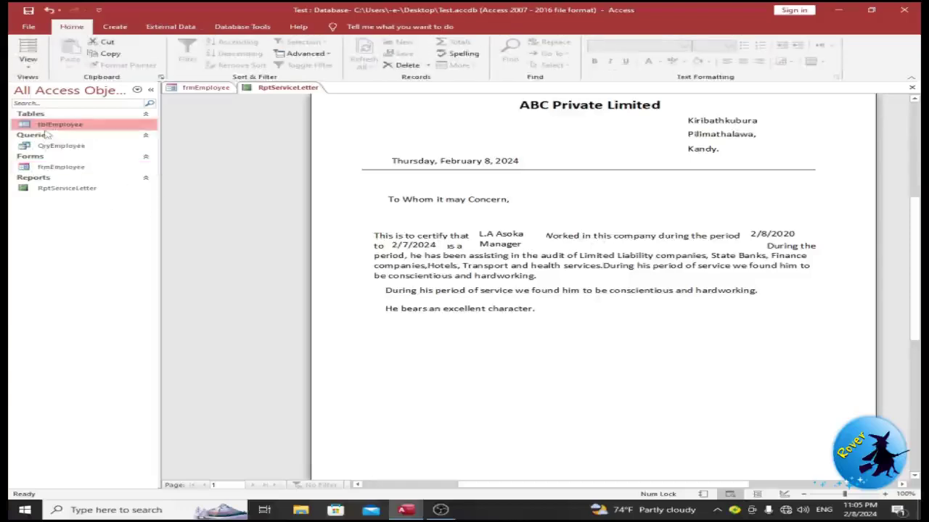